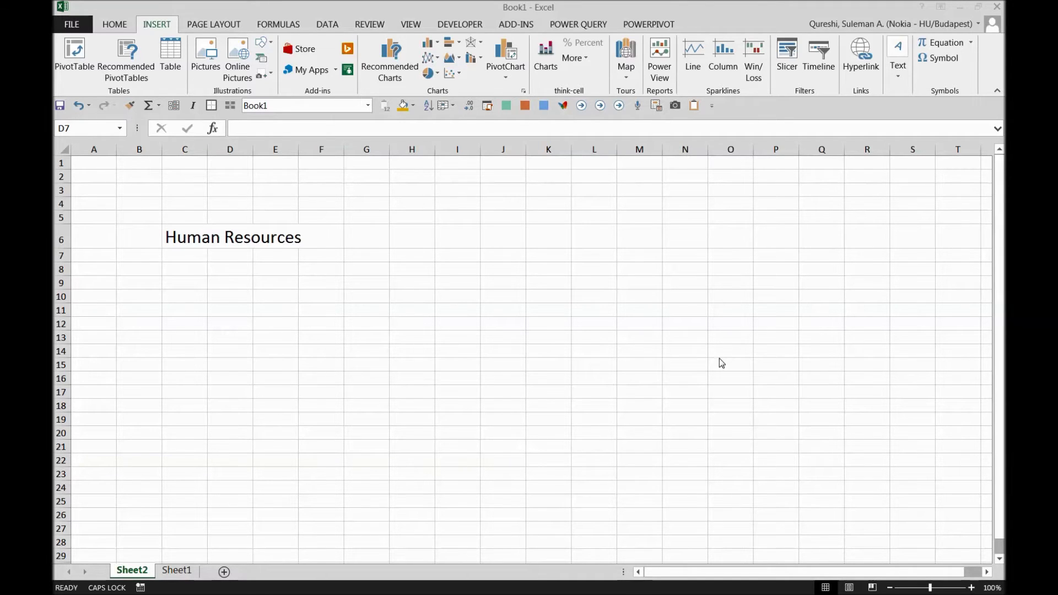
Step: Switch to Sheet1, showing the 11-country 'Number of employees' table for 2016
{"action": "left_click", "coordinate": [176, 574]}
Step: Select the table range B2:C13, including the EASTERN EUROPE and 2016 headers
{"action": "left_click", "coordinate": [176, 571]}
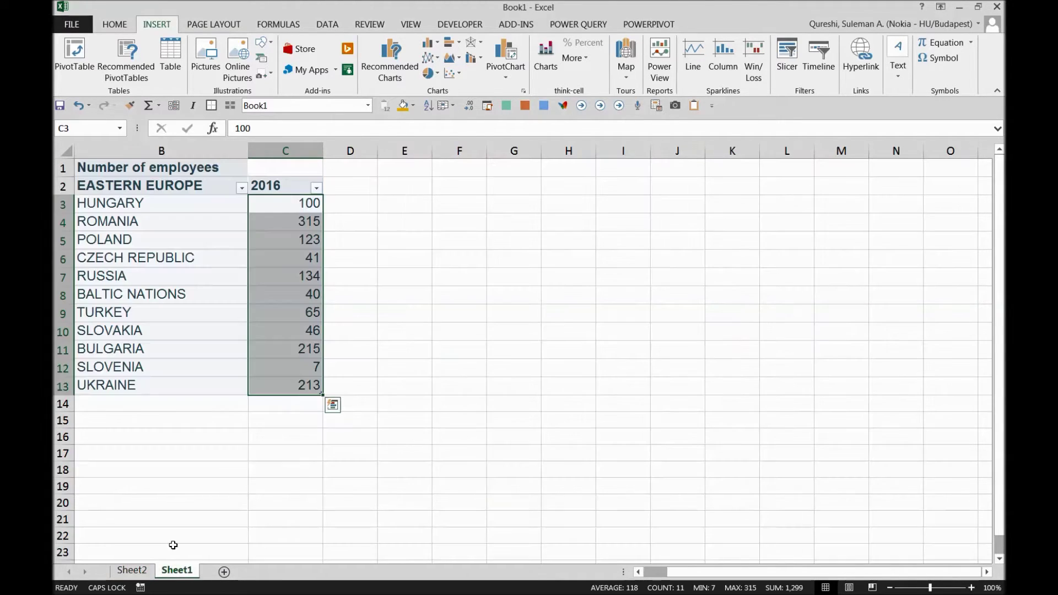
{"action": "left_click", "coordinate": [436, 219]}
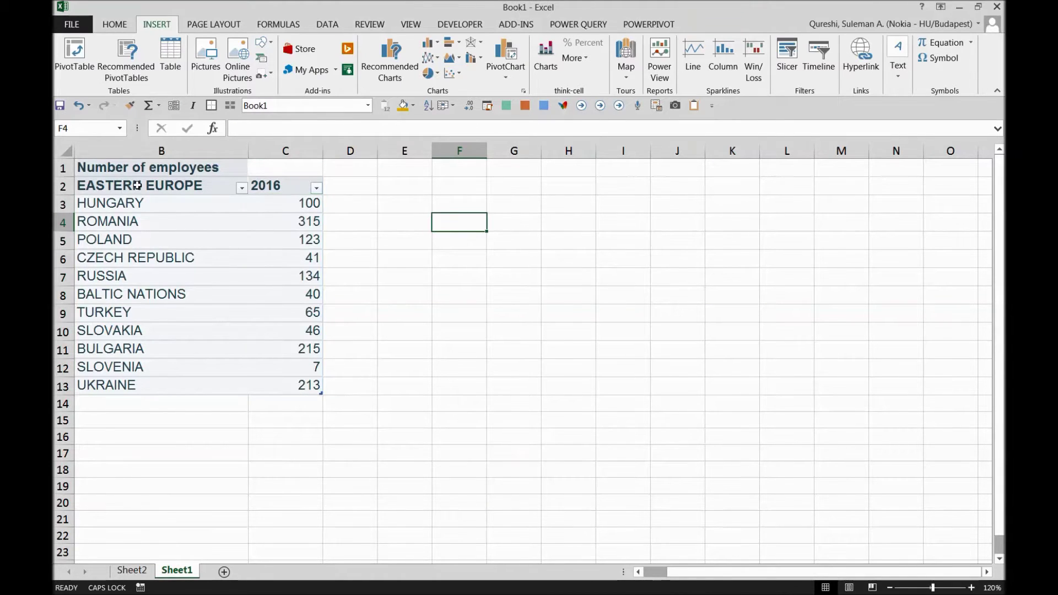
{"action": "left_click_drag", "start_coordinate": [137, 185], "coordinate": [286, 385]}
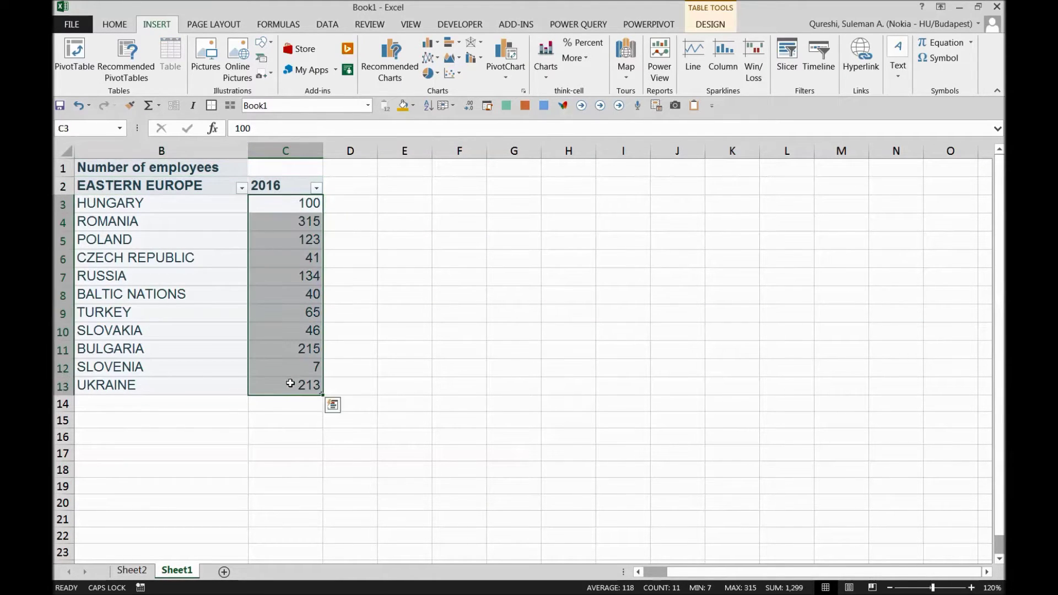
{"action": "left_click_drag", "start_coordinate": [309, 201], "coordinate": [310, 391]}
{"action": "left_click_drag", "start_coordinate": [201, 191], "coordinate": [309, 390]}
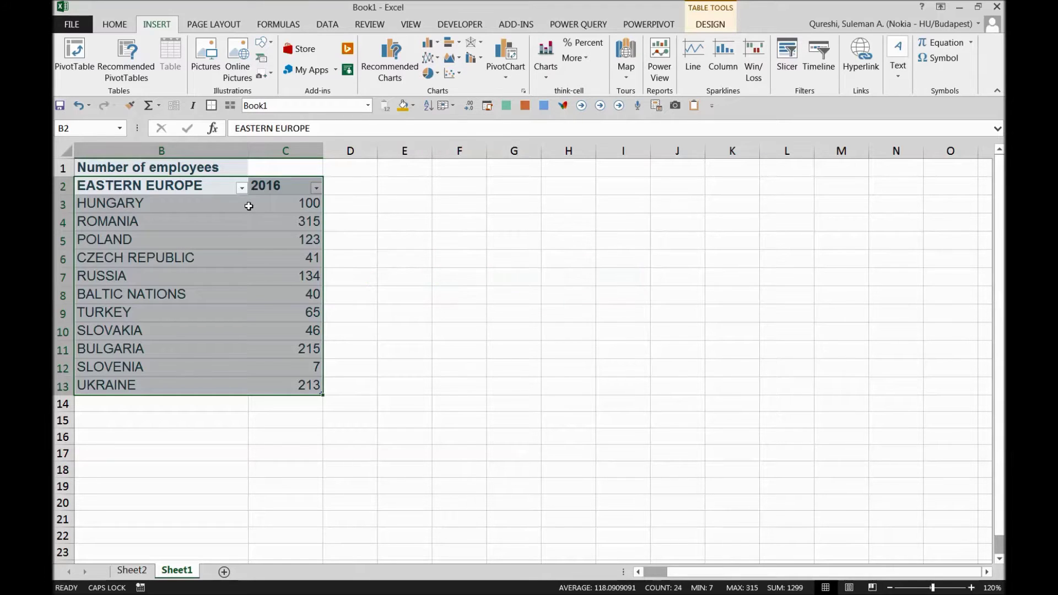
{"action": "left_click_drag", "start_coordinate": [293, 204], "coordinate": [304, 390]}
{"action": "left_click_drag", "start_coordinate": [206, 209], "coordinate": [236, 387]}
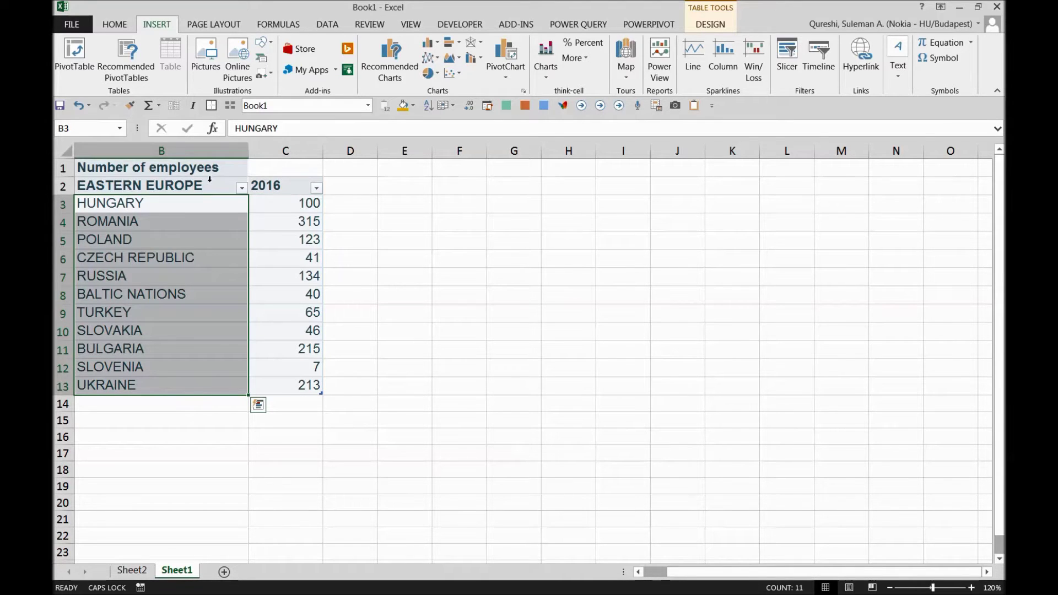
{"action": "left_click_drag", "start_coordinate": [210, 179], "coordinate": [314, 384]}
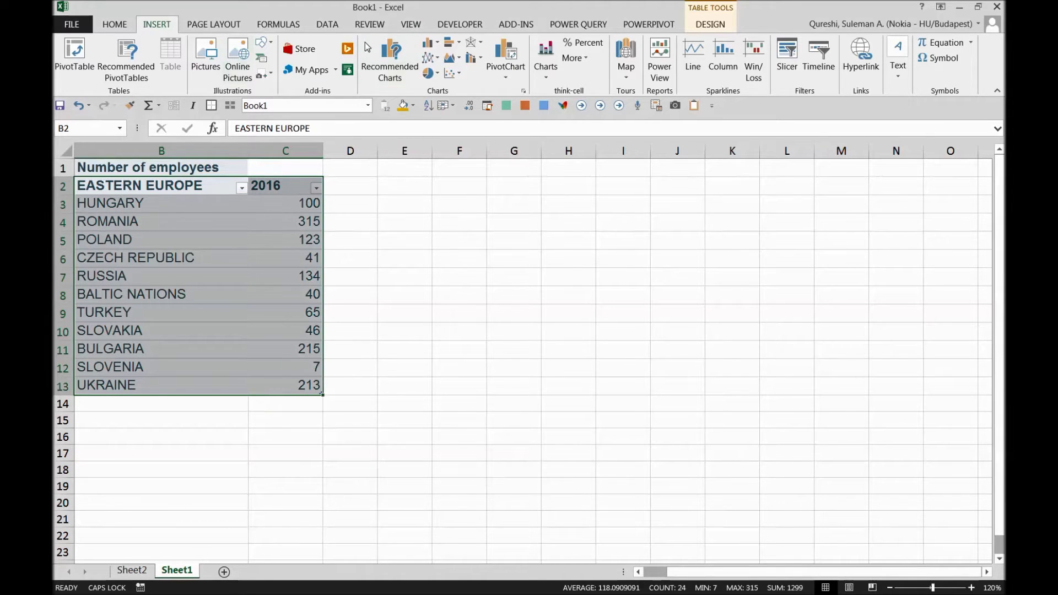
Step: Insert a 2-D clustered column chart of the 2016 counts, placed beside the table
{"action": "left_click", "coordinate": [428, 43]}
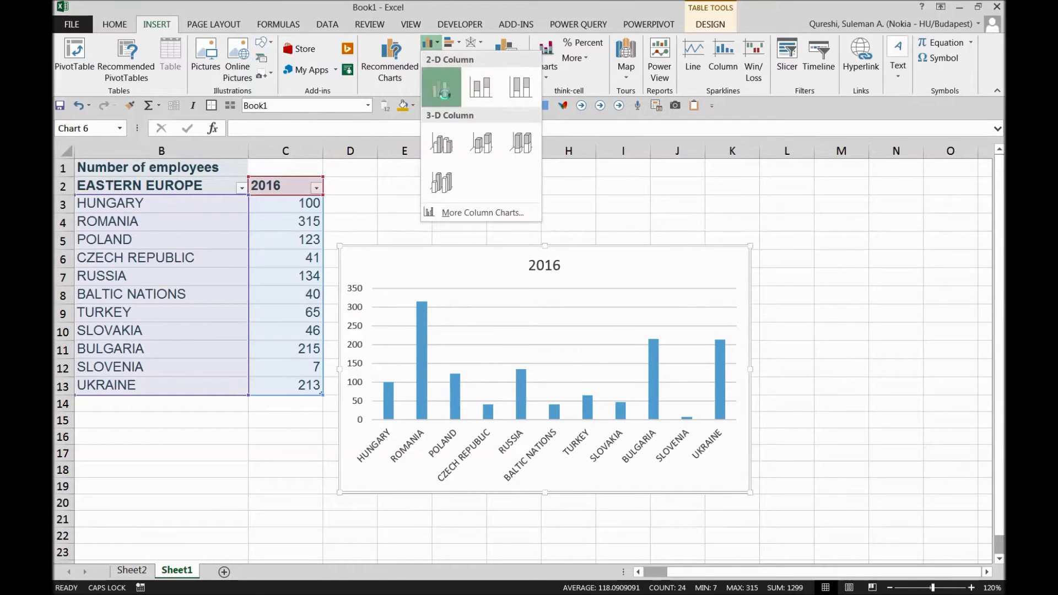
{"action": "left_click", "coordinate": [442, 91]}
{"action": "left_click_drag", "start_coordinate": [618, 247], "coordinate": [613, 189]}
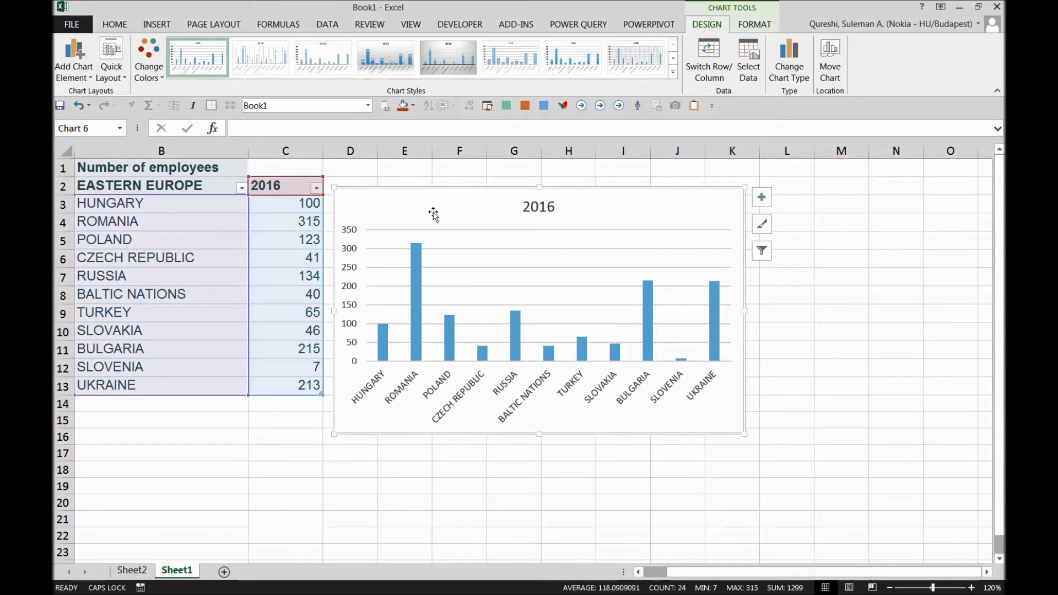
Step: Delete the column chart and make the EASTERN EUROPE header cell active
{"action": "key", "text": "Delete"}
{"action": "left_click", "coordinate": [477, 224]}
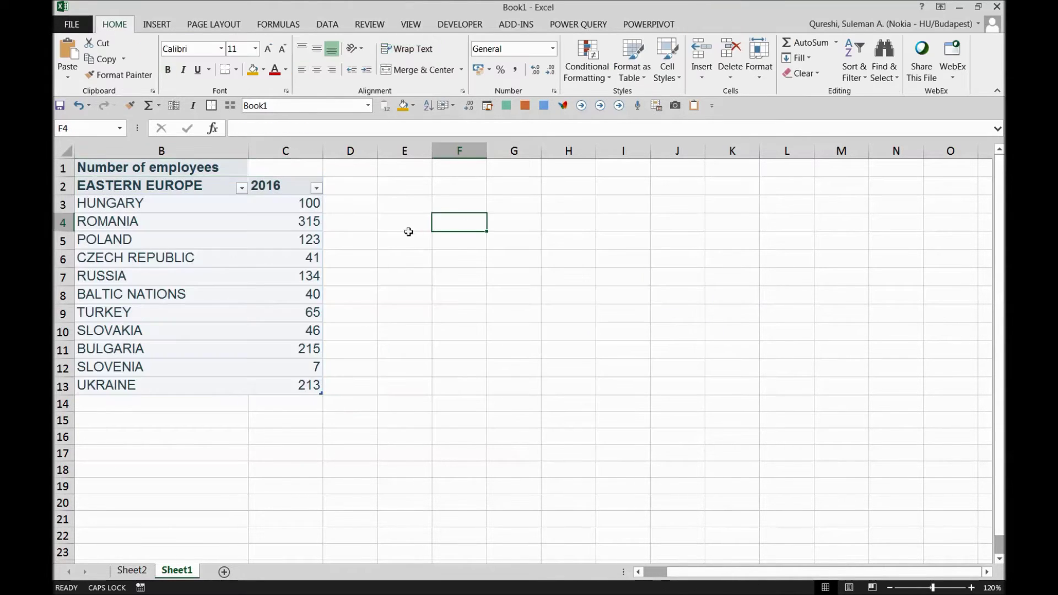
{"action": "left_click_drag", "start_coordinate": [278, 204], "coordinate": [281, 220]}
{"action": "left_click_drag", "start_coordinate": [286, 381], "coordinate": [224, 199]}
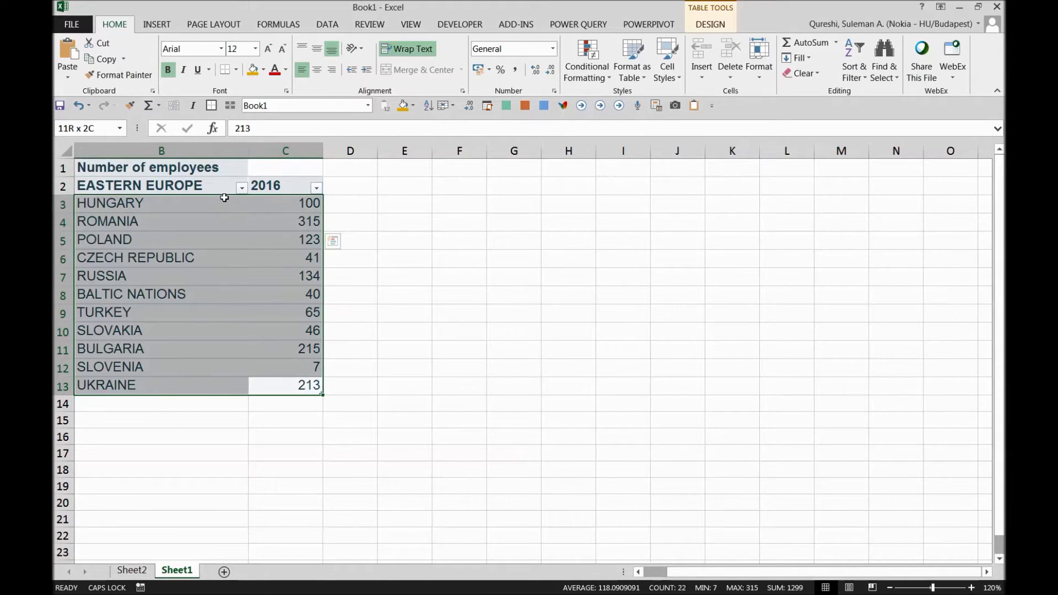
{"action": "left_click", "coordinate": [215, 189]}
Step: Insert the People Graph app from My Apps beside the table
{"action": "left_click", "coordinate": [157, 24]}
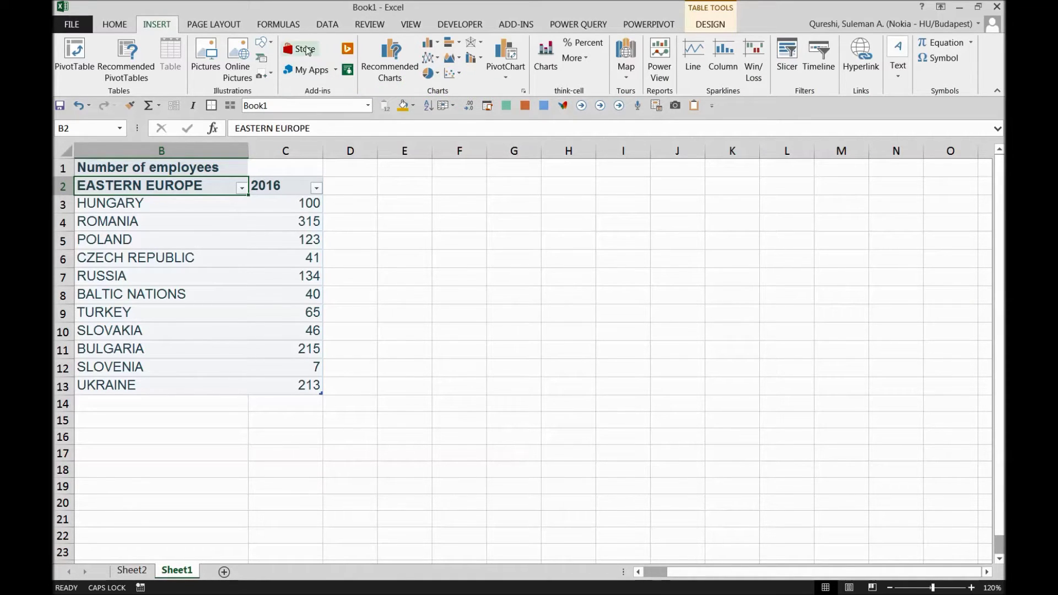
{"action": "left_click", "coordinate": [336, 70]}
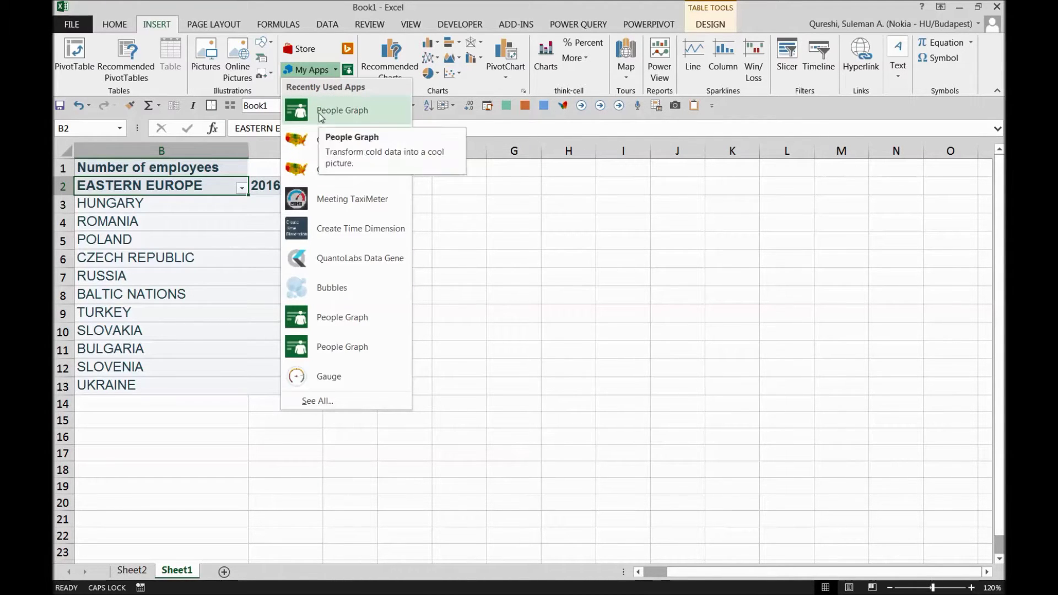
{"action": "left_click", "coordinate": [356, 112]}
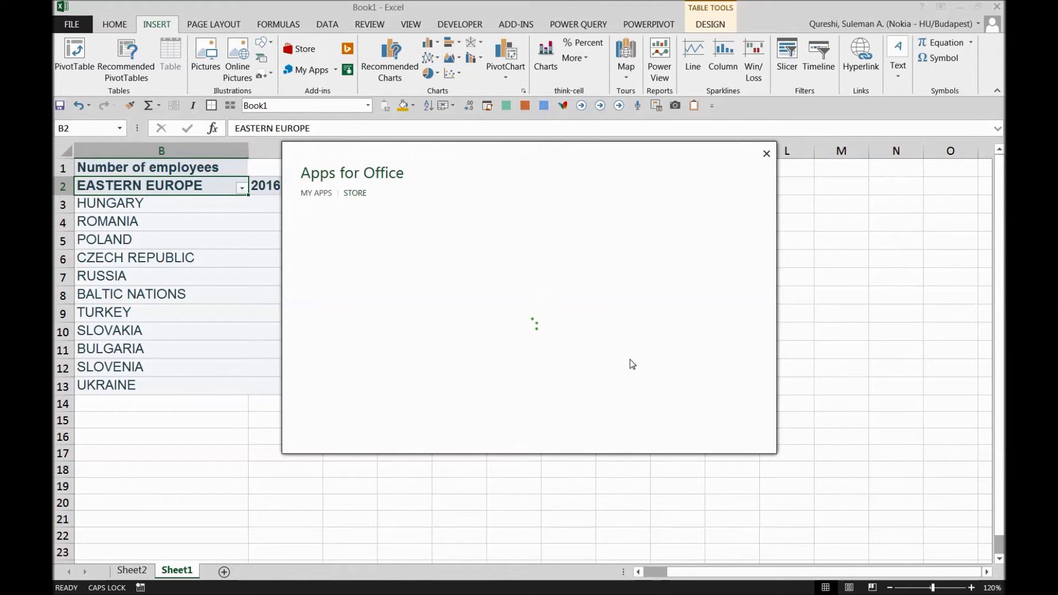
{"action": "left_click", "coordinate": [765, 154]}
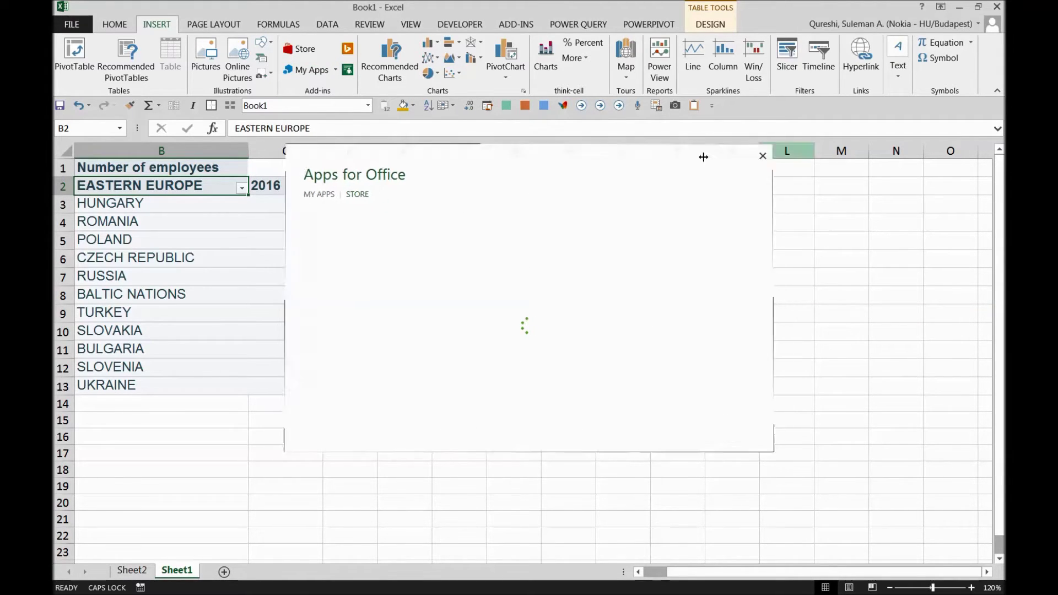
{"action": "left_click", "coordinate": [348, 70]}
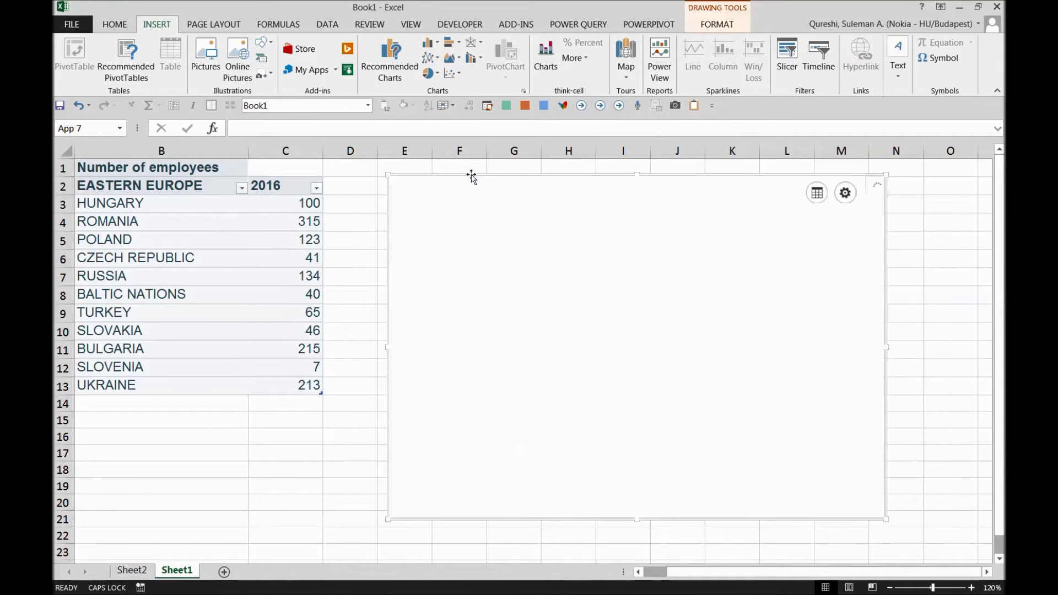
Step: Position the sample People Graph and open its Data pane for editing
{"action": "left_click_drag", "start_coordinate": [472, 175], "coordinate": [468, 145]}
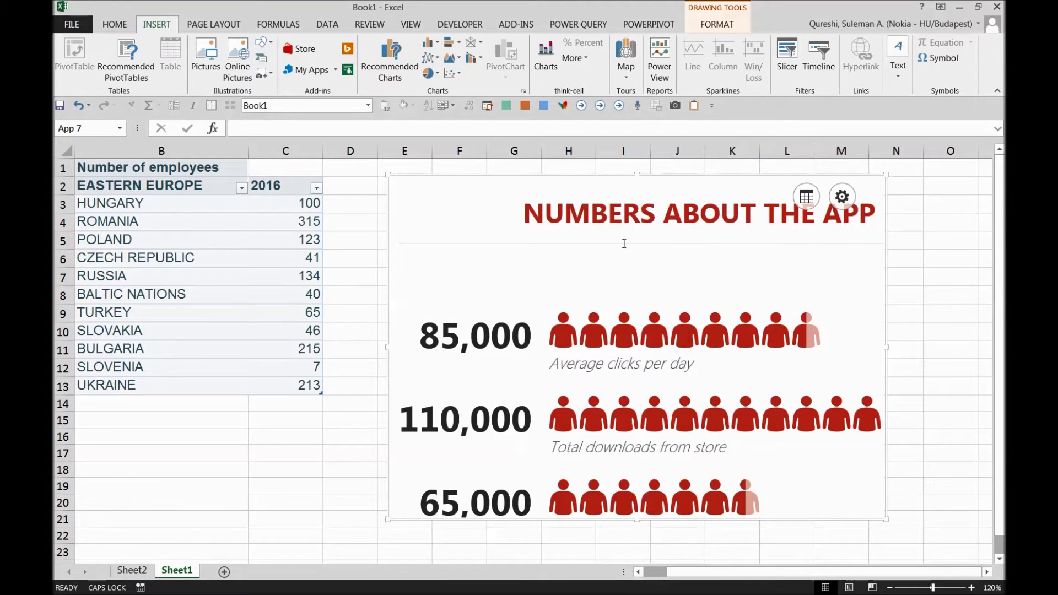
{"action": "left_click", "coordinate": [806, 202]}
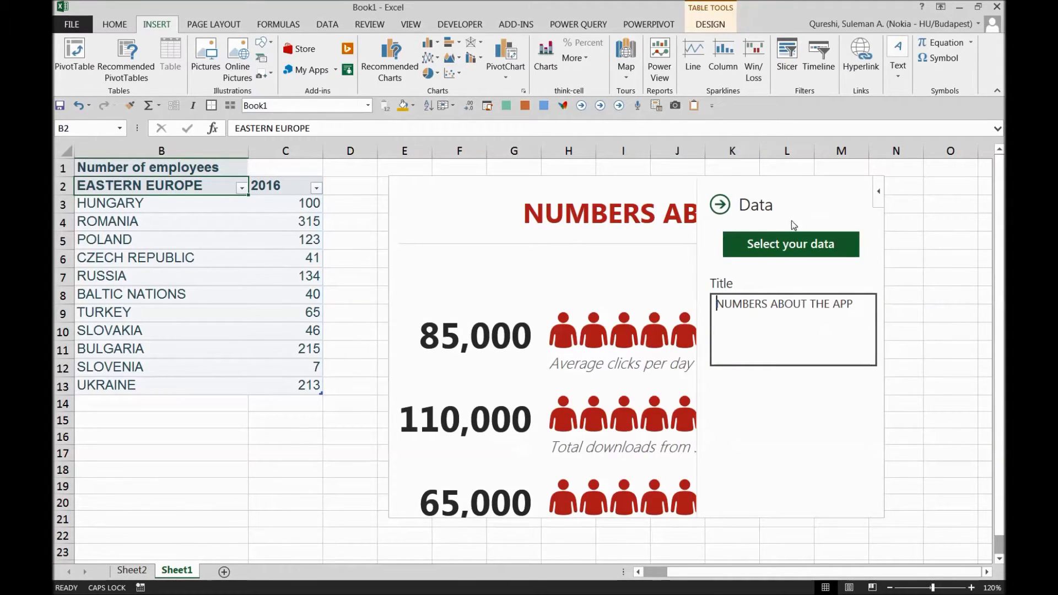
{"action": "left_click", "coordinate": [629, 244]}
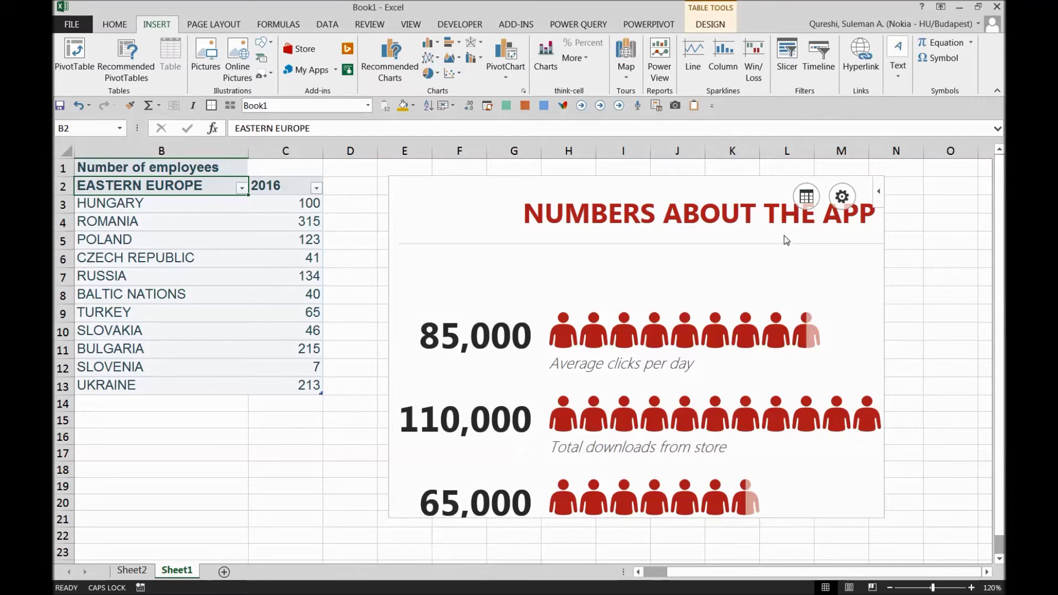
{"action": "left_click", "coordinate": [806, 198]}
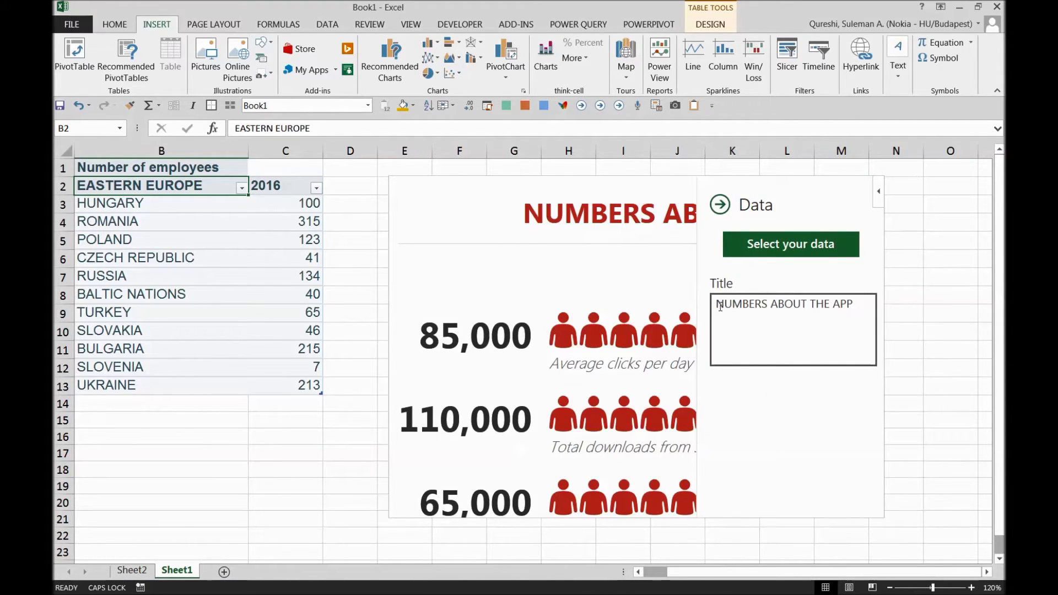
Step: Replace the title 'NUMBERS ABOUT THE APP' with 'EASTRN EUR'
{"action": "left_click_drag", "start_coordinate": [721, 306], "coordinate": [855, 306]}
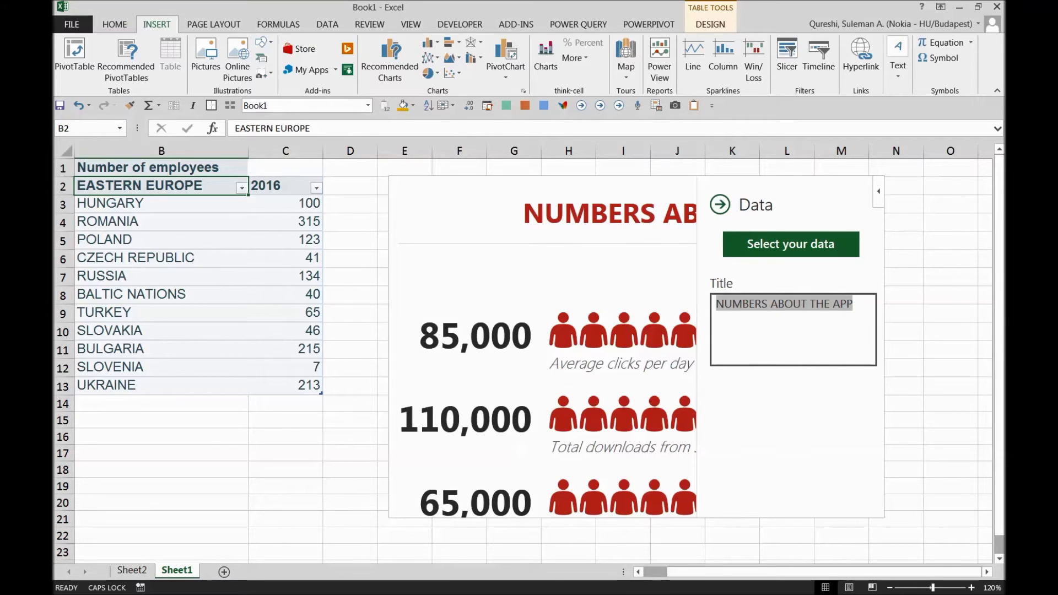
{"action": "key", "text": "BackSpace"}
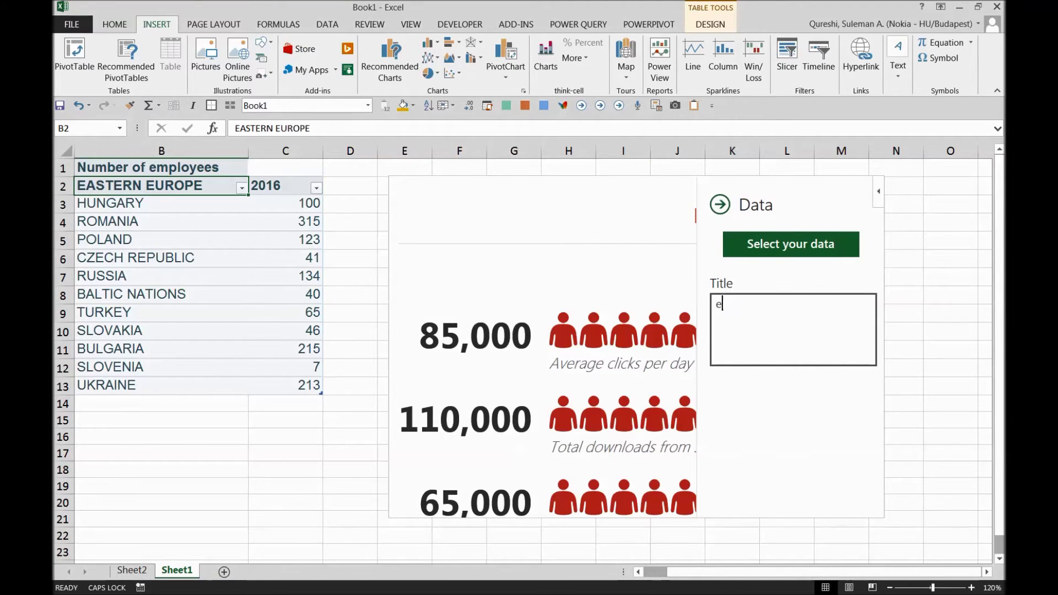
{"action": "type", "text": "ESAT"}
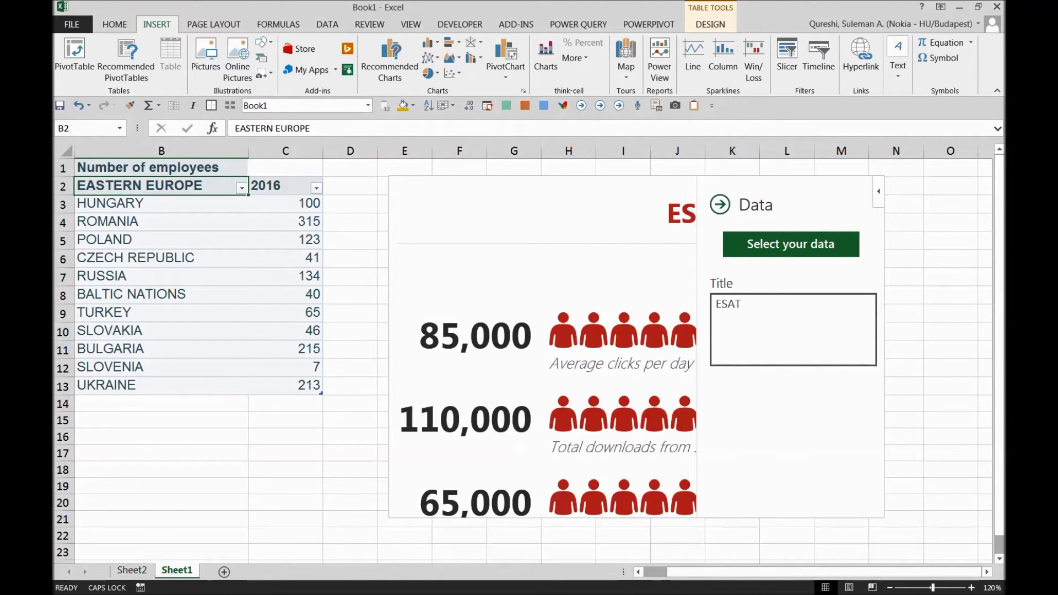
{"action": "key", "text": "BackSpace"}
{"action": "key", "text": "BackSpace"}
{"action": "key", "text": "BackSpace"}
{"action": "type", "text": "ASTRN "}
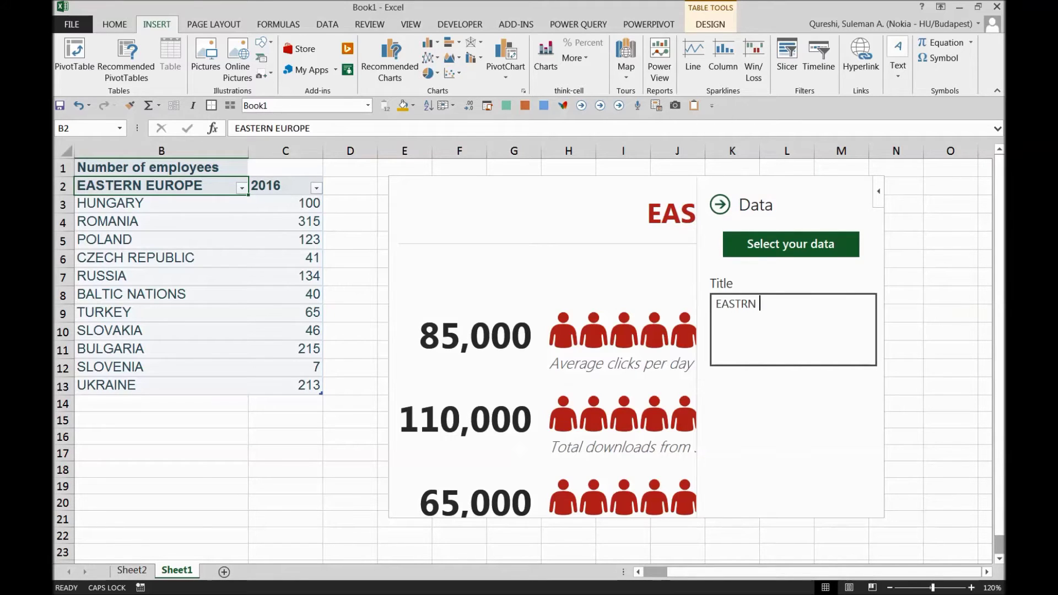
{"action": "type", "text": "ERU"}
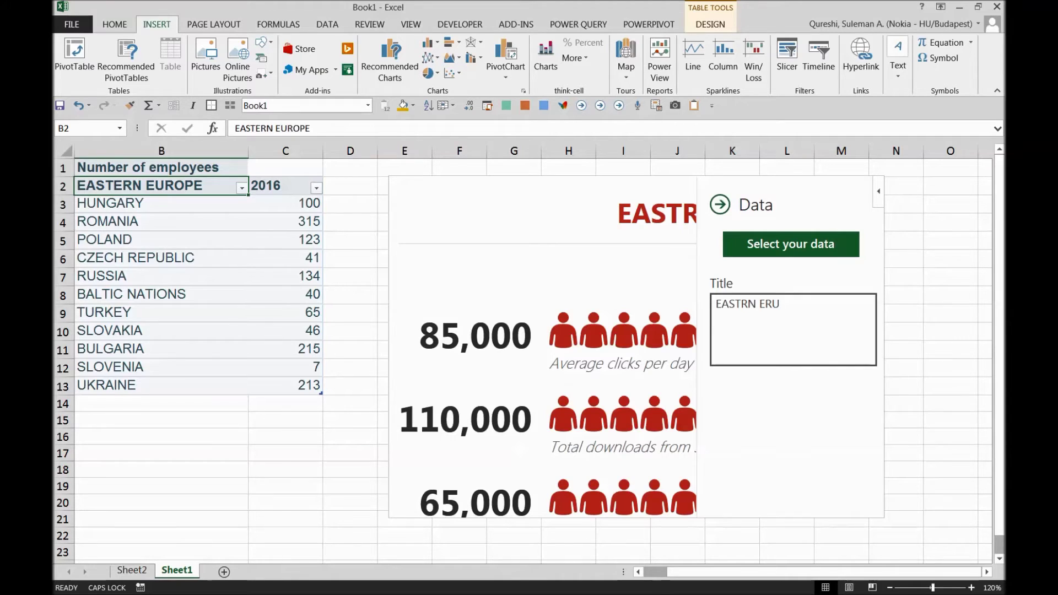
{"action": "key", "text": "BackSpace"}
{"action": "key", "text": "BackSpace"}
{"action": "type", "text": "UR"}
Step: Use the countries and 2016 counts B3:C13 as the People Graph data and create it
{"action": "left_click", "coordinate": [769, 255]}
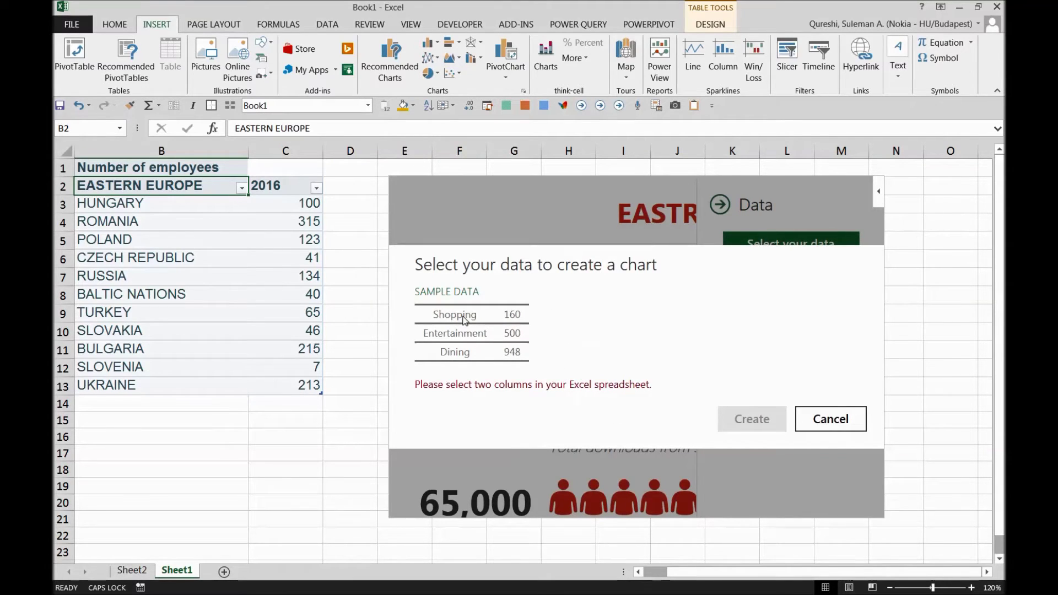
{"action": "left_click_drag", "start_coordinate": [156, 207], "coordinate": [306, 386]}
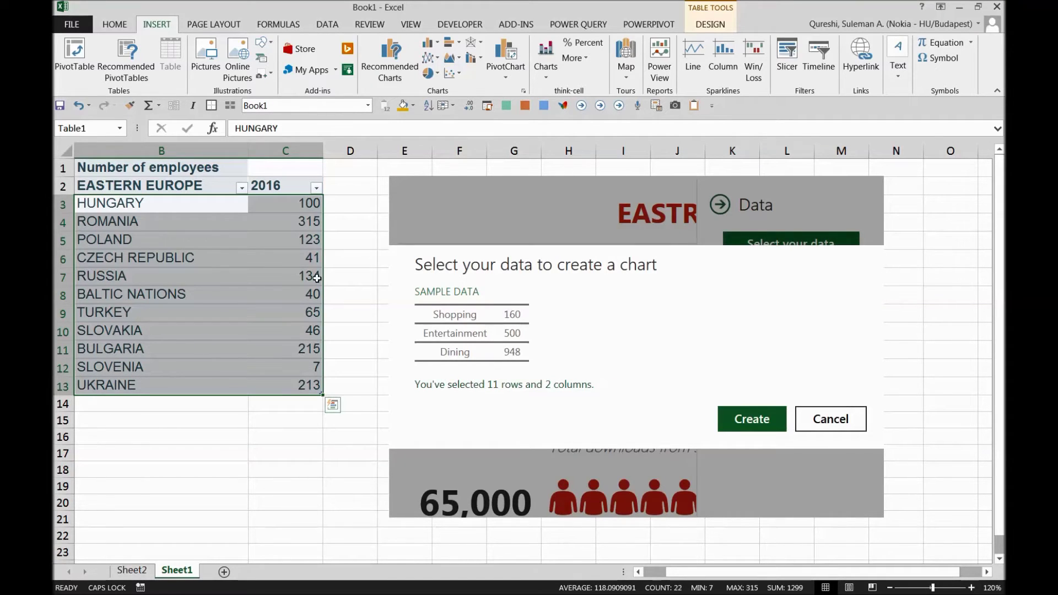
{"action": "left_click_drag", "start_coordinate": [415, 384], "coordinate": [590, 387]}
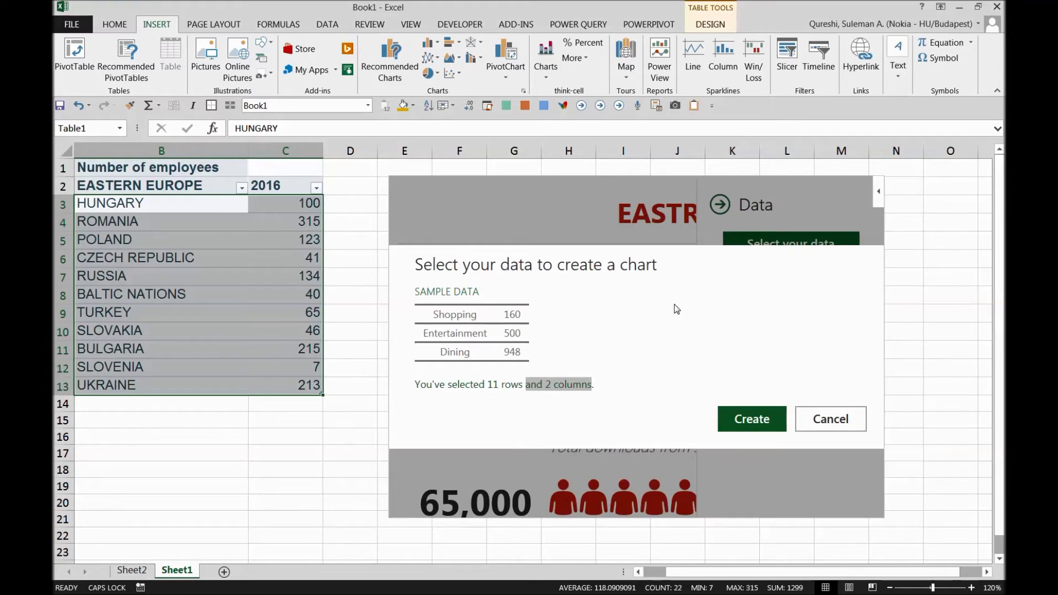
{"action": "left_click", "coordinate": [753, 419]}
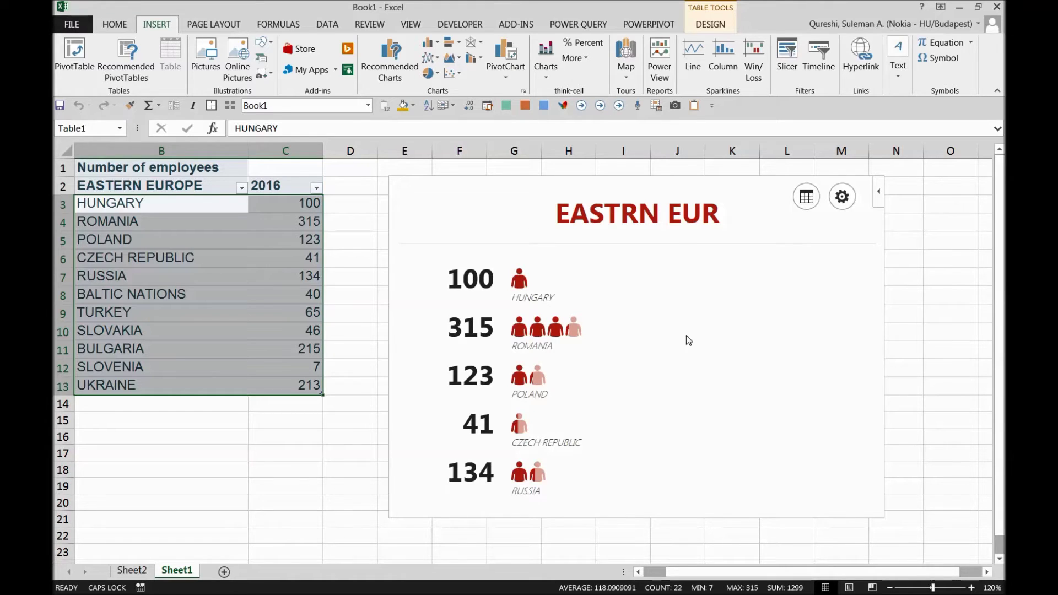
Step: Deselect the graph and table and scroll to check the lower rows
{"action": "left_click", "coordinate": [929, 330]}
{"action": "scroll", "coordinate": [560, 408], "scroll_direction": "down", "scroll_amount": 4}
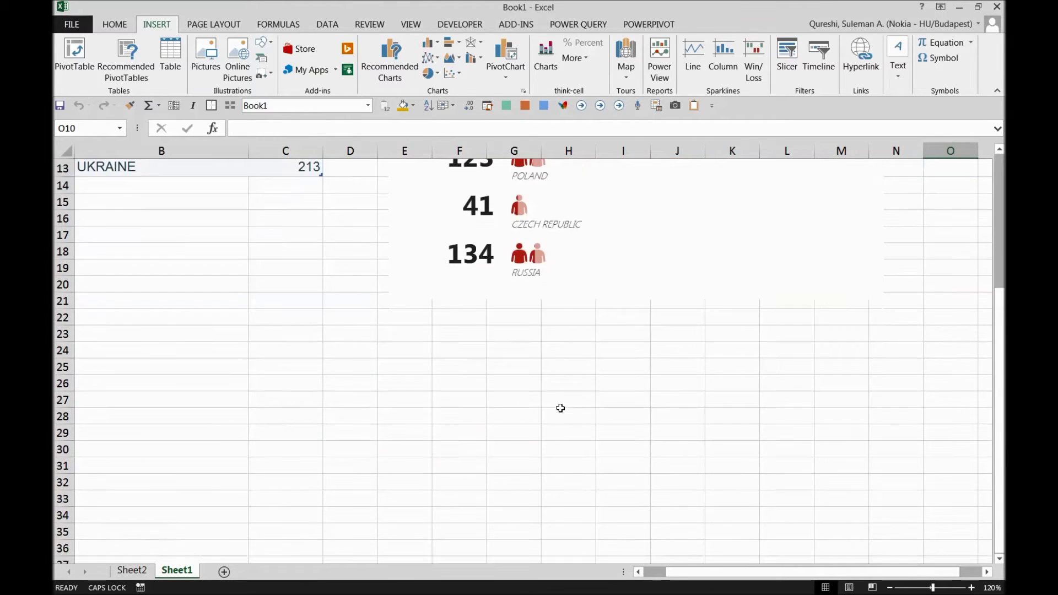
{"action": "scroll", "coordinate": [561, 408], "scroll_direction": "up", "scroll_amount": 3}
{"action": "scroll", "coordinate": [568, 386], "scroll_direction": "down", "scroll_amount": 2}
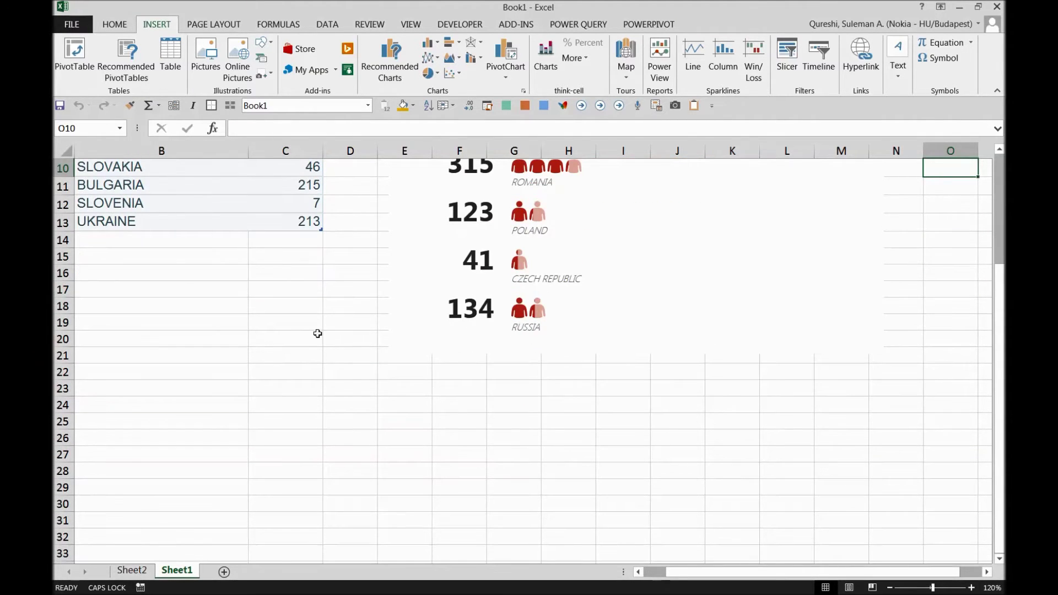
{"action": "scroll", "coordinate": [317, 333], "scroll_direction": "up", "scroll_amount": 3}
{"action": "left_click_drag", "start_coordinate": [108, 276], "coordinate": [266, 279]}
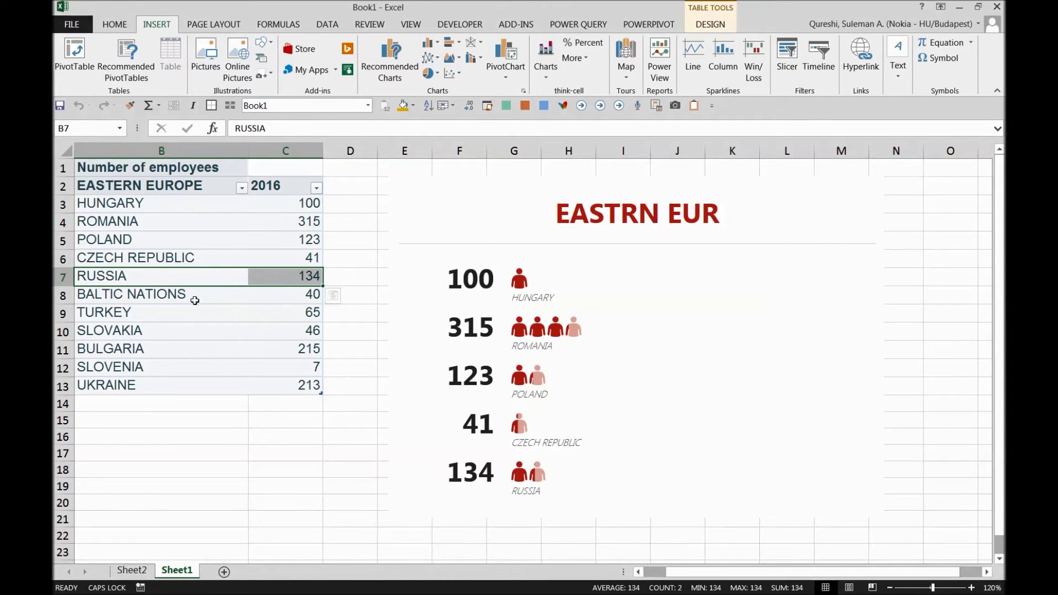
{"action": "scroll", "coordinate": [194, 300], "scroll_direction": "down", "scroll_amount": 2}
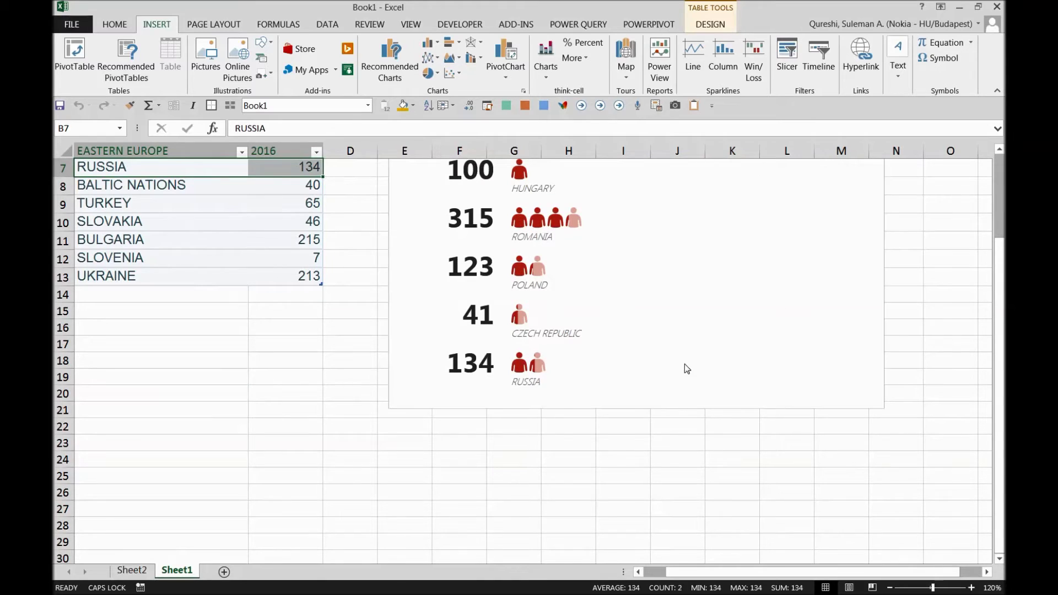
Step: Stretch the People Graph downward in several drags until Bulgaria and Ukraine appear
{"action": "left_click", "coordinate": [657, 411]}
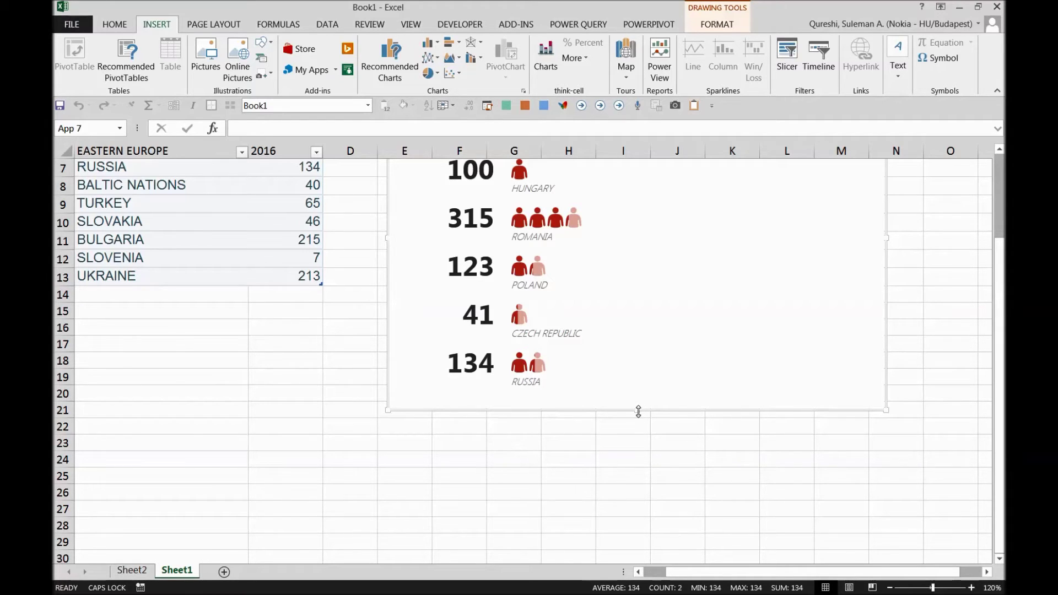
{"action": "left_click_drag", "start_coordinate": [637, 411], "coordinate": [649, 552]}
{"action": "scroll", "coordinate": [649, 544], "scroll_direction": "down", "scroll_amount": 2}
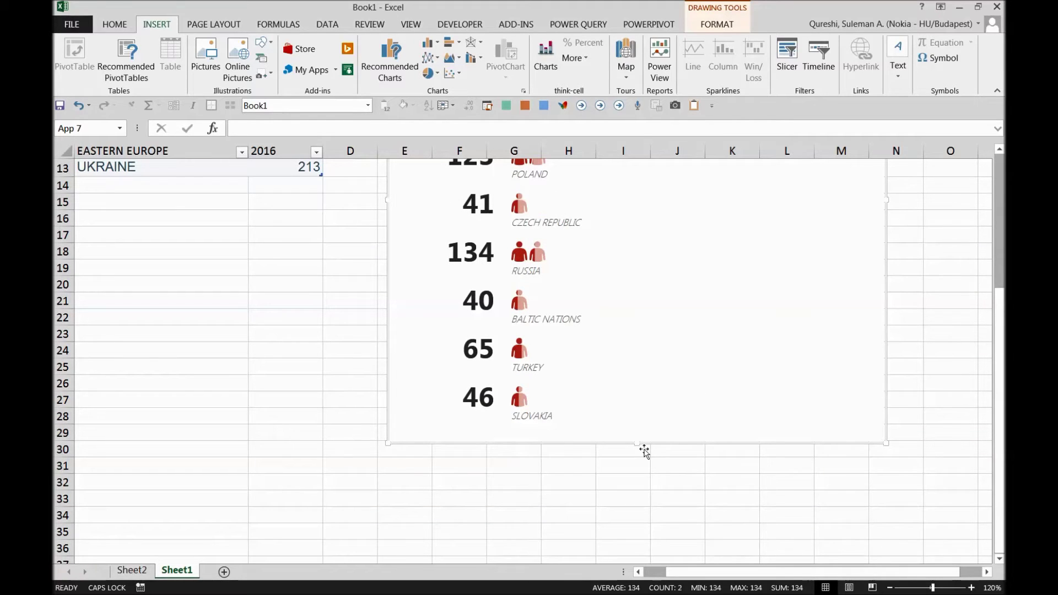
{"action": "left_click_drag", "start_coordinate": [635, 442], "coordinate": [638, 520]}
{"action": "scroll", "coordinate": [639, 516], "scroll_direction": "down", "scroll_amount": 1}
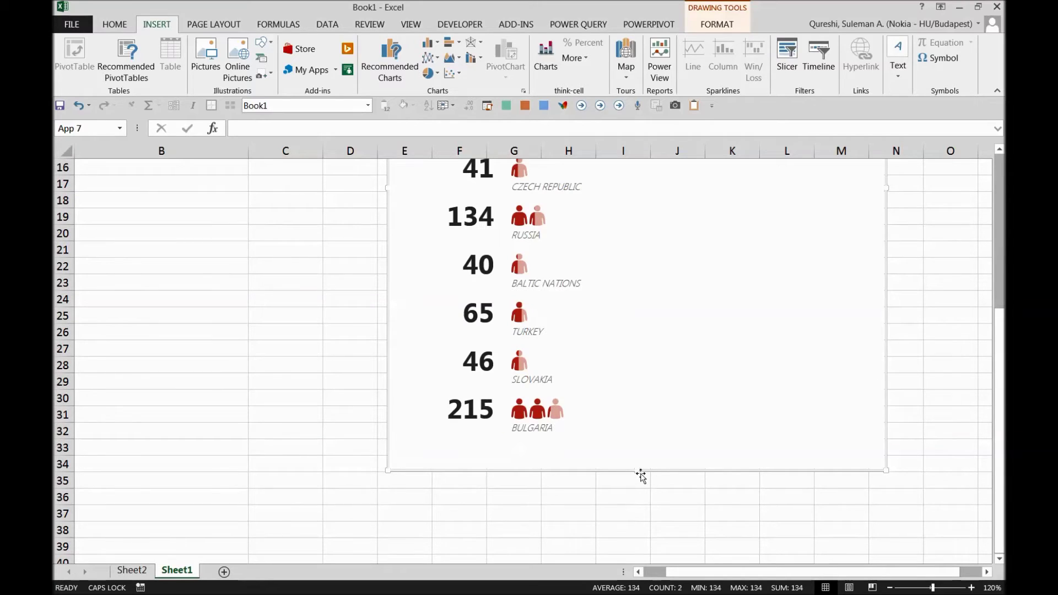
{"action": "left_click_drag", "start_coordinate": [637, 477], "coordinate": [637, 545]}
{"action": "scroll", "coordinate": [637, 533], "scroll_direction": "down", "scroll_amount": 3}
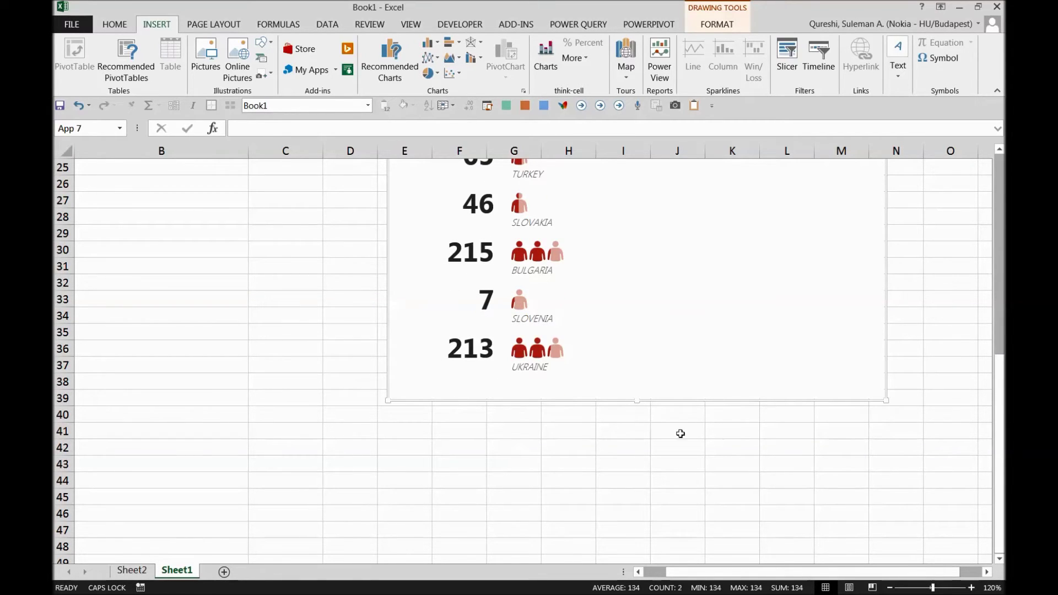
{"action": "scroll", "coordinate": [547, 371], "scroll_direction": "up", "scroll_amount": 8}
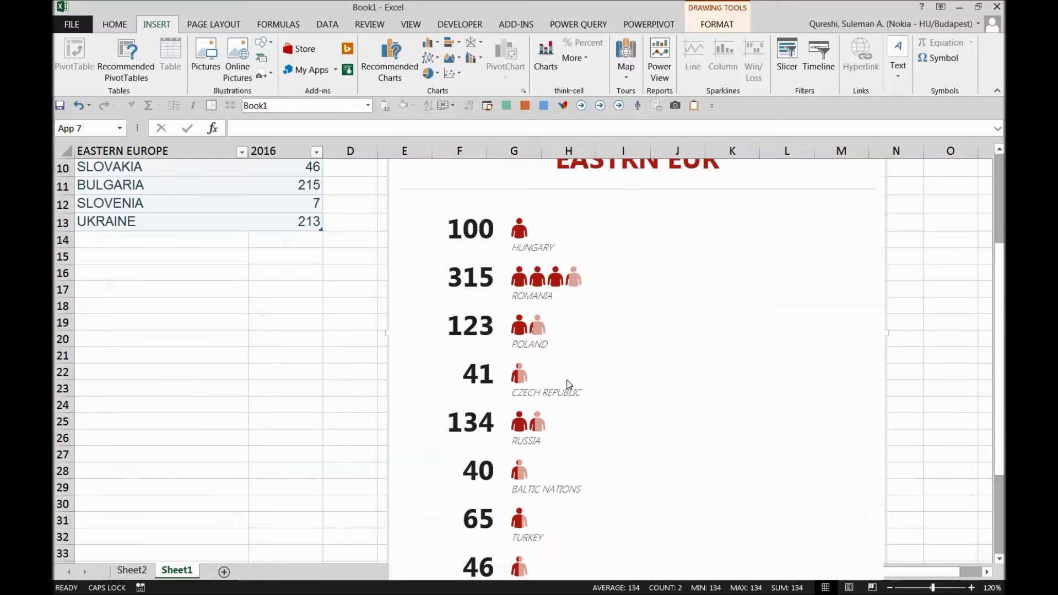
{"action": "left_click", "coordinate": [780, 283]}
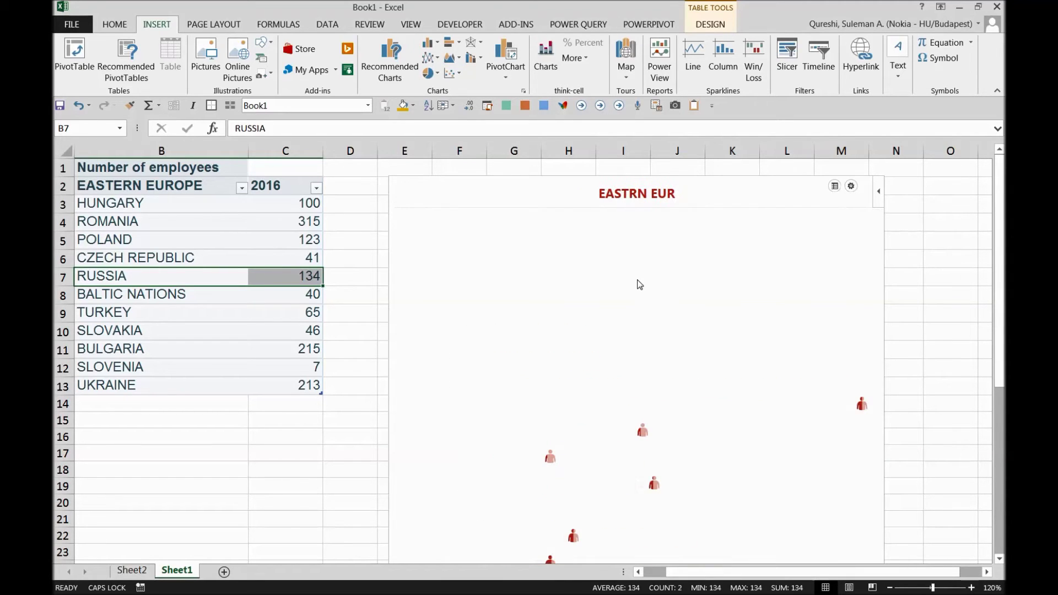
{"action": "left_click", "coordinate": [907, 327]}
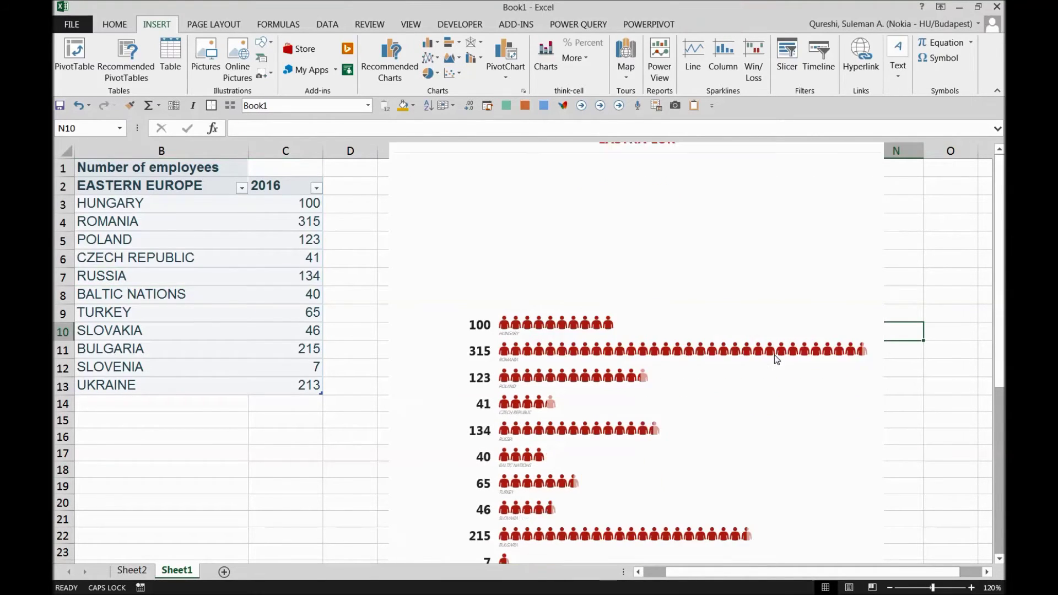
{"action": "scroll", "coordinate": [775, 355], "scroll_direction": "down", "scroll_amount": 4}
{"action": "scroll", "coordinate": [772, 355], "scroll_direction": "up", "scroll_amount": 2}
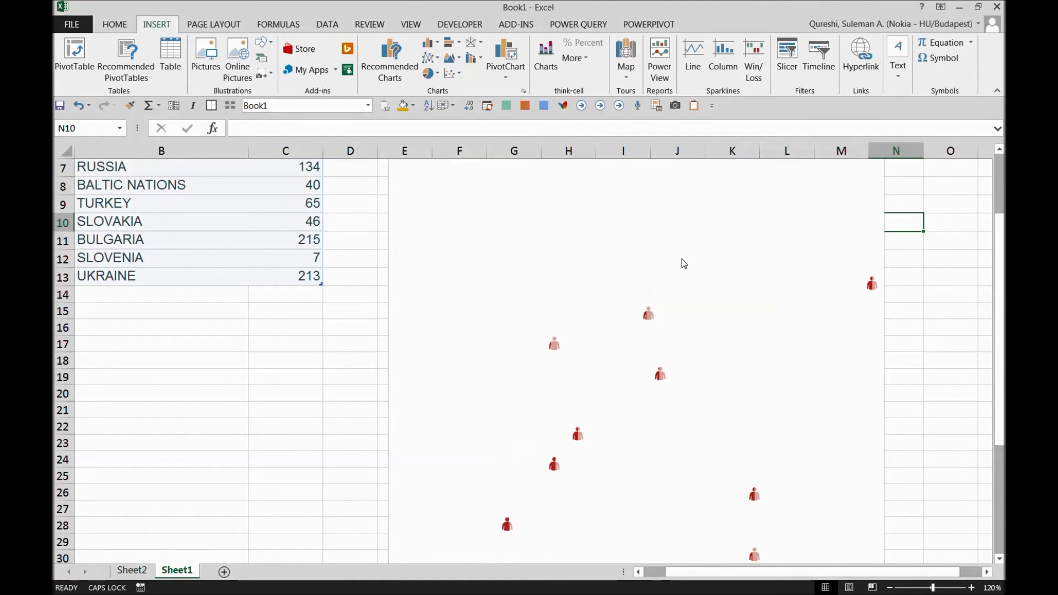
{"action": "left_click", "coordinate": [908, 262]}
{"action": "scroll", "coordinate": [907, 265], "scroll_direction": "up", "scroll_amount": 2}
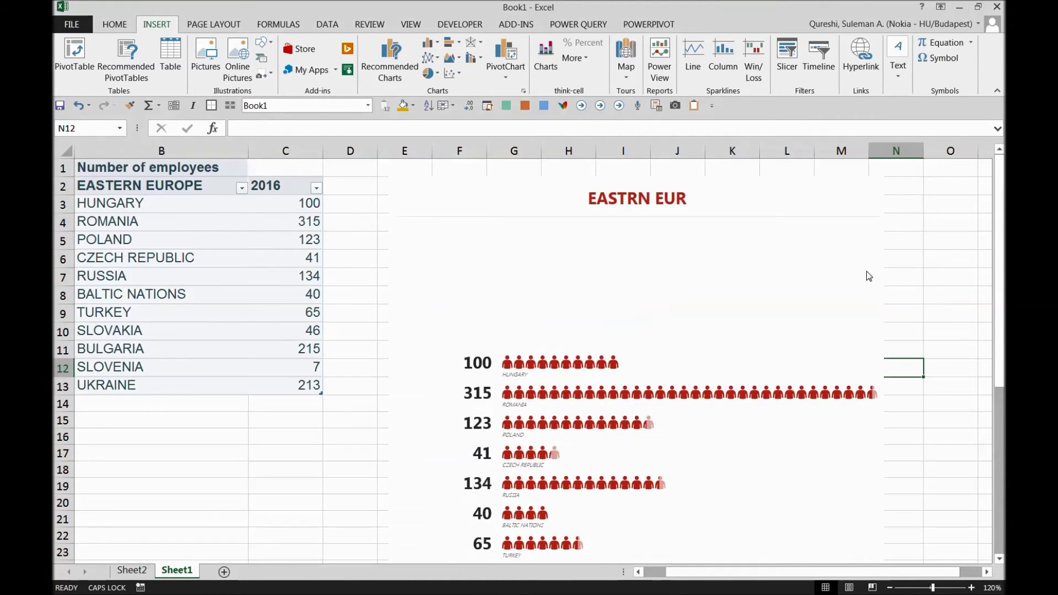
{"action": "left_click", "coordinate": [849, 190]}
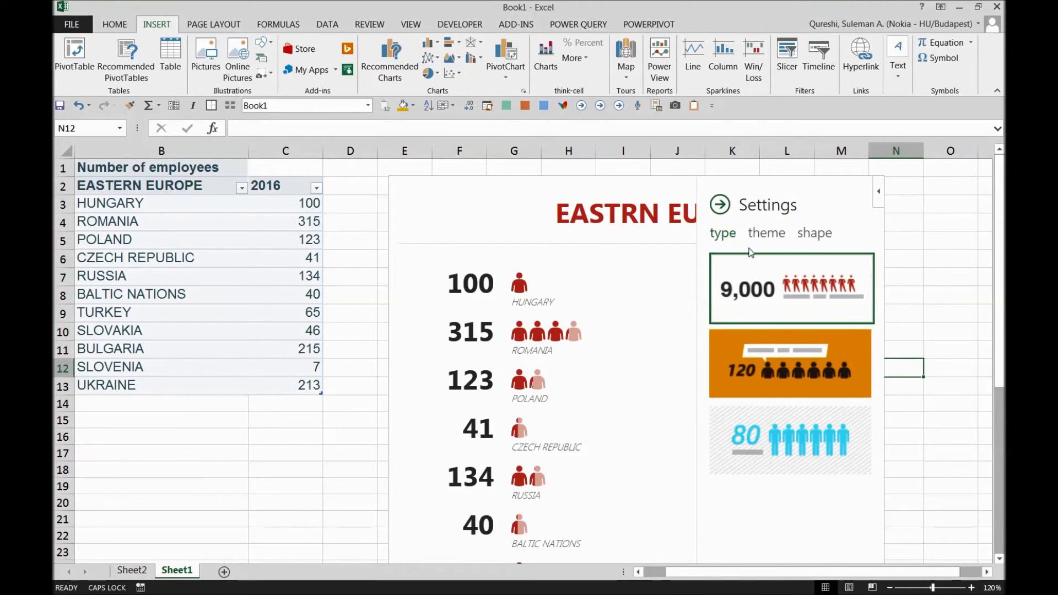
{"action": "left_click", "coordinate": [746, 361]}
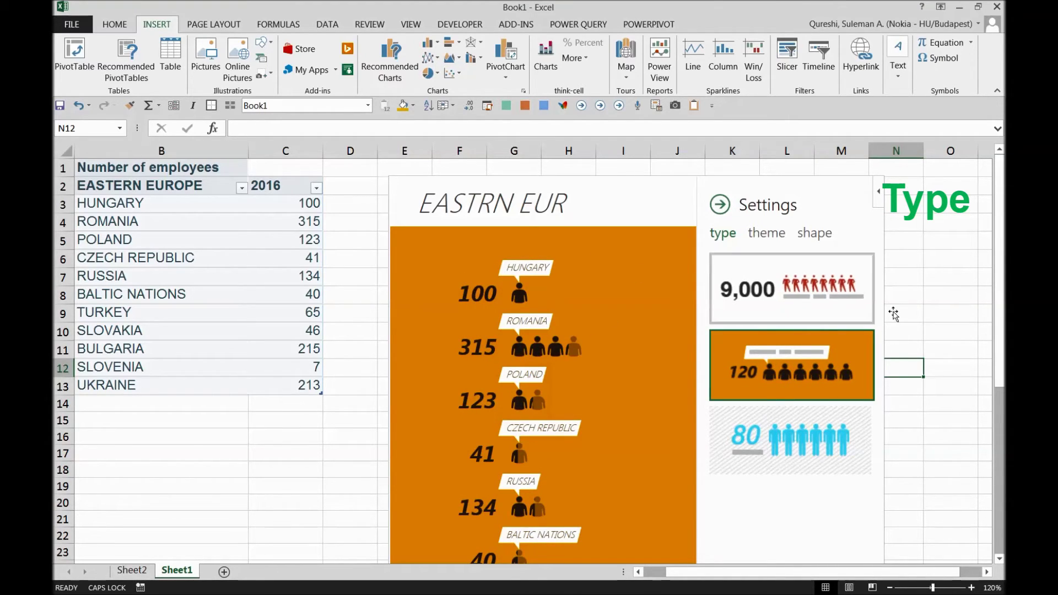
{"action": "left_click", "coordinate": [941, 258]}
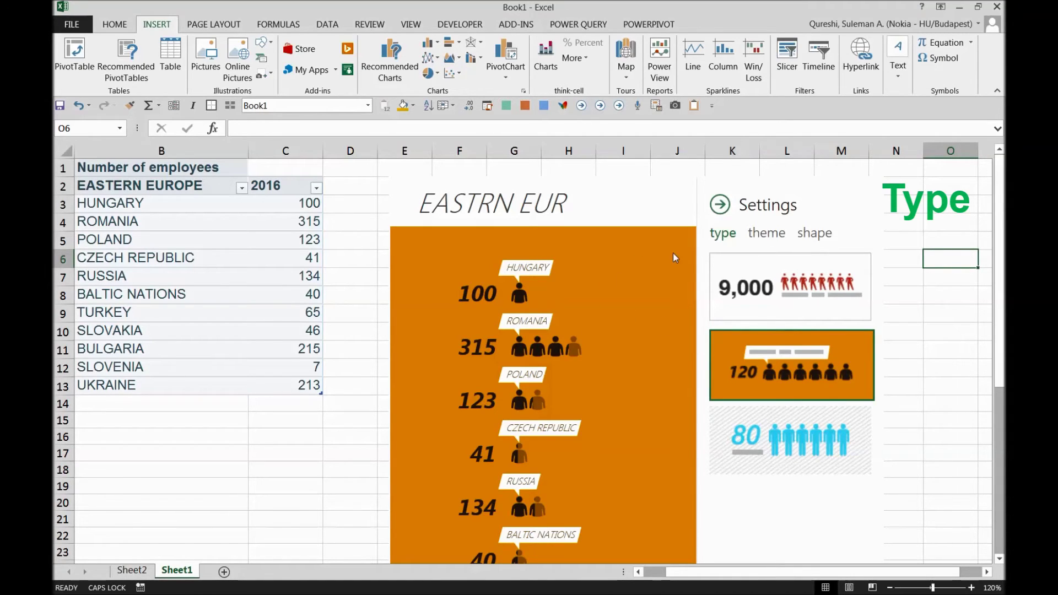
{"action": "left_click", "coordinate": [723, 211]}
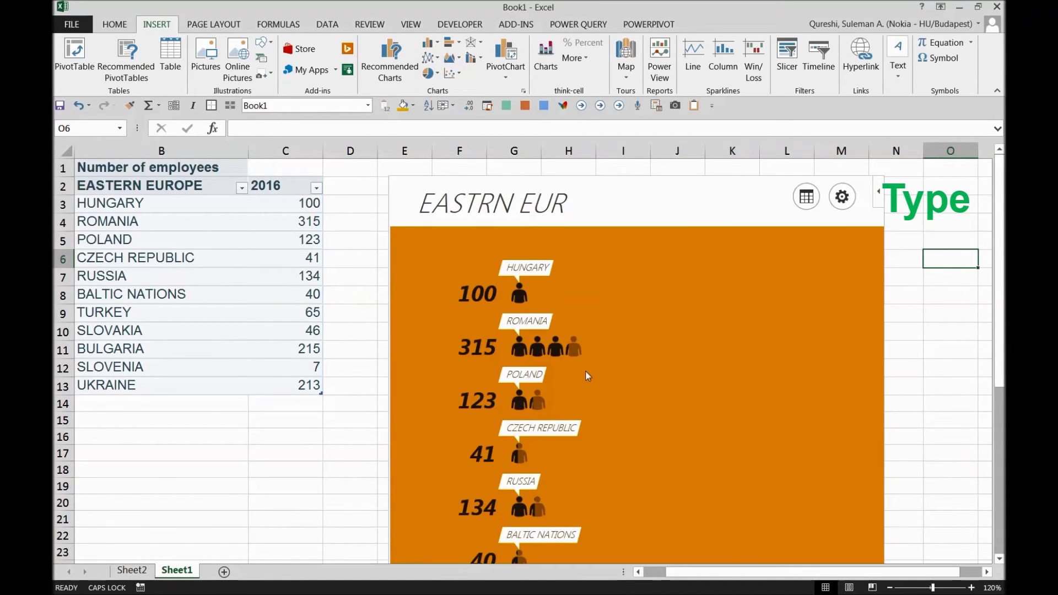
{"action": "left_click", "coordinate": [367, 346]}
{"action": "scroll", "coordinate": [397, 345], "scroll_direction": "down", "scroll_amount": 3}
{"action": "scroll", "coordinate": [548, 353], "scroll_direction": "up", "scroll_amount": 3}
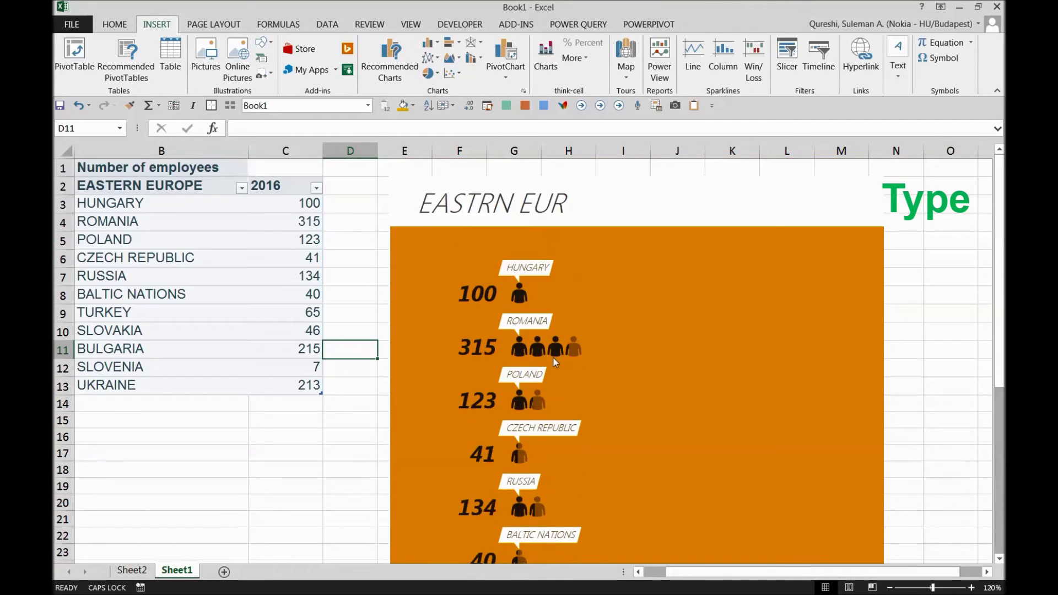
{"action": "scroll", "coordinate": [510, 355], "scroll_direction": "down", "scroll_amount": 4}
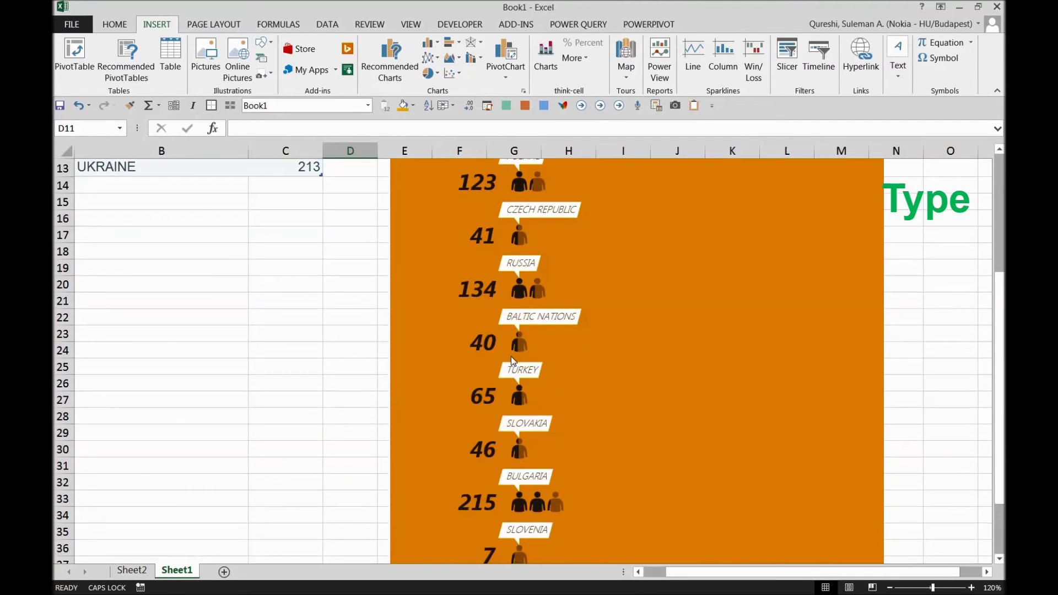
{"action": "scroll", "coordinate": [511, 356], "scroll_direction": "up", "scroll_amount": 4}
{"action": "left_click", "coordinate": [704, 259]}
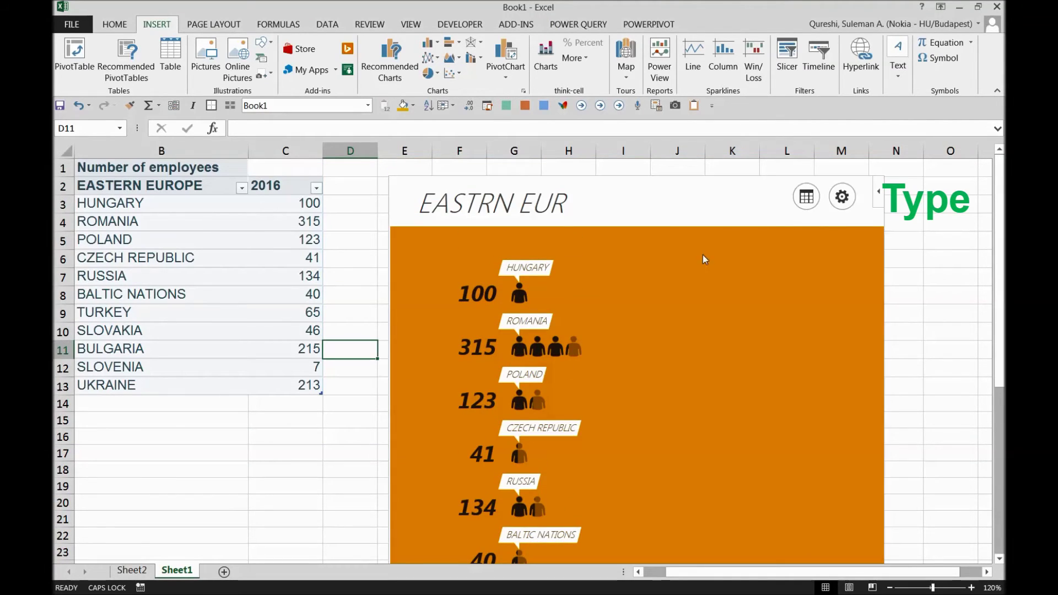
Step: Try the red, light grey and red/white themes, then keep the orange theme
{"action": "left_click", "coordinate": [841, 198]}
{"action": "left_click", "coordinate": [768, 235]}
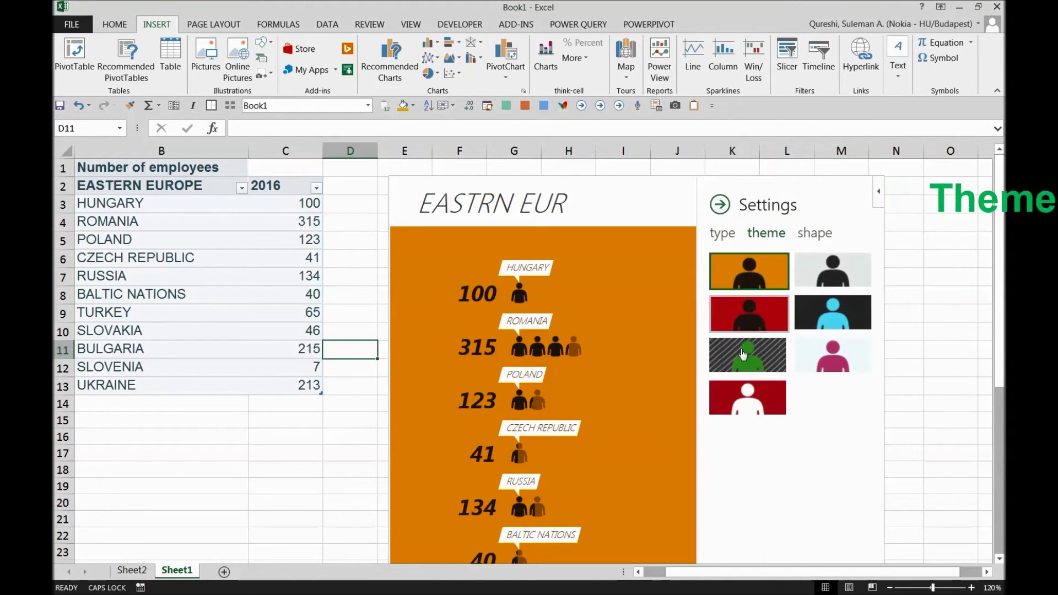
{"action": "left_click", "coordinate": [744, 317]}
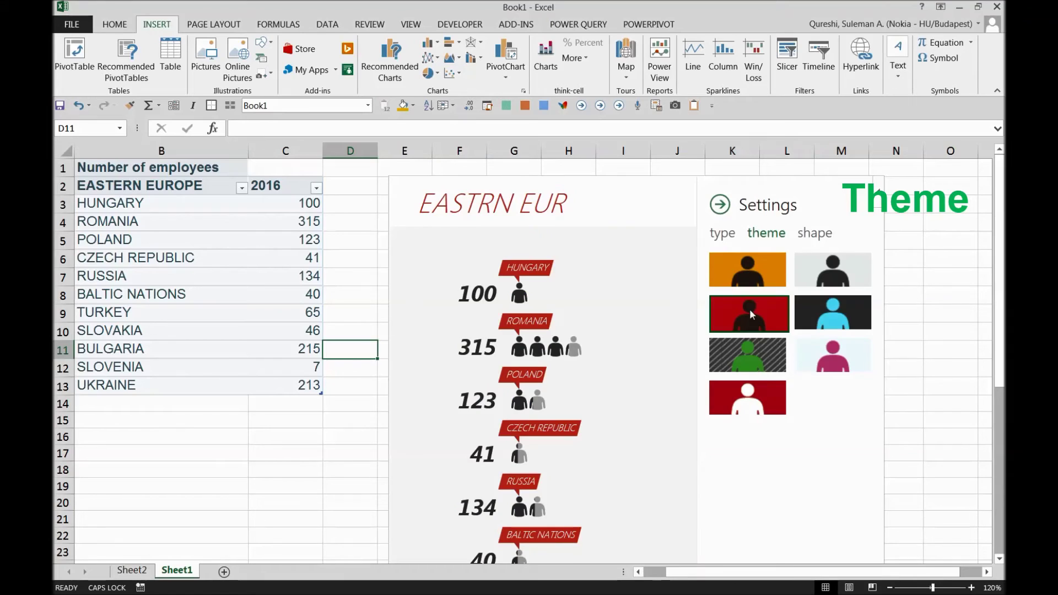
{"action": "left_click", "coordinate": [833, 271]}
{"action": "left_click", "coordinate": [731, 328]}
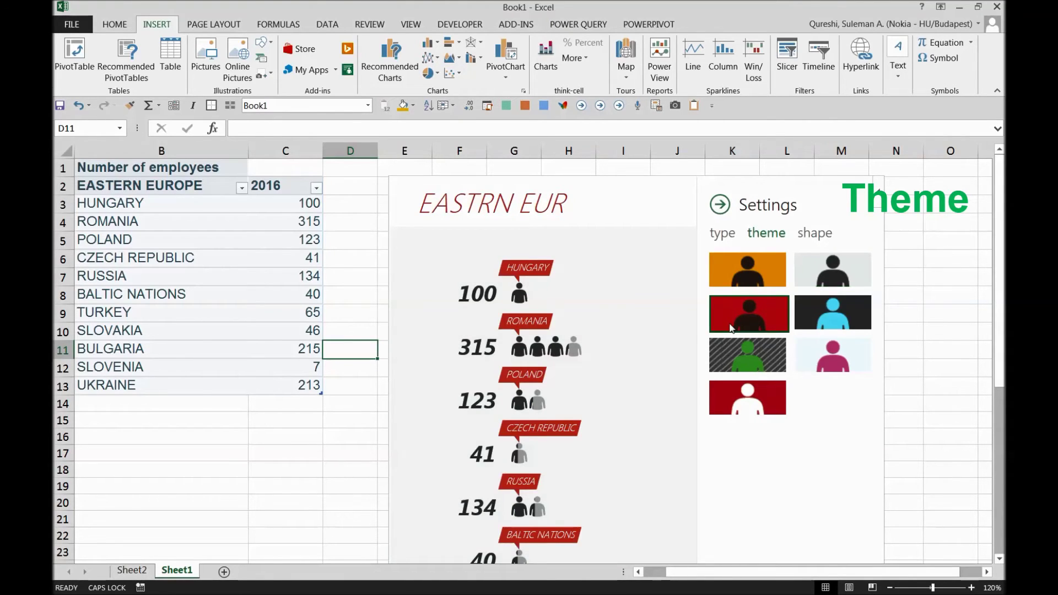
{"action": "left_click", "coordinate": [765, 410]}
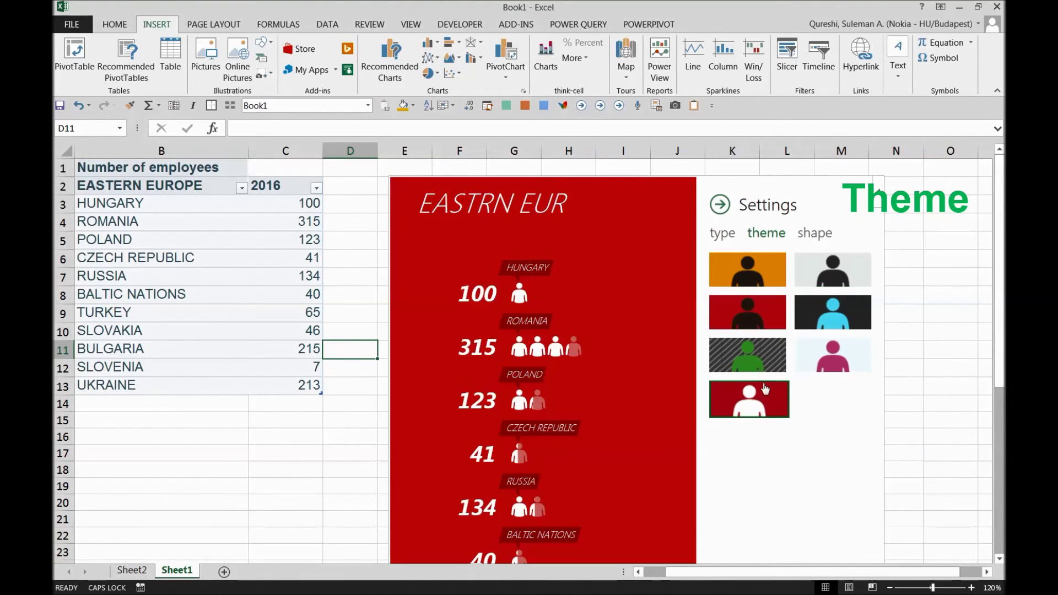
{"action": "left_click", "coordinate": [748, 270]}
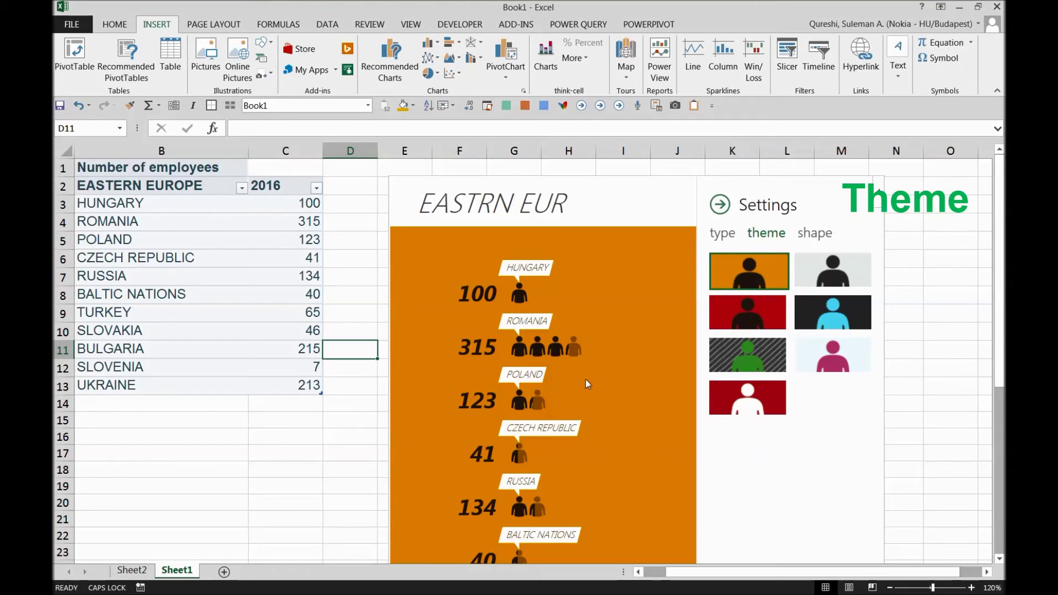
{"action": "left_click", "coordinate": [815, 232]}
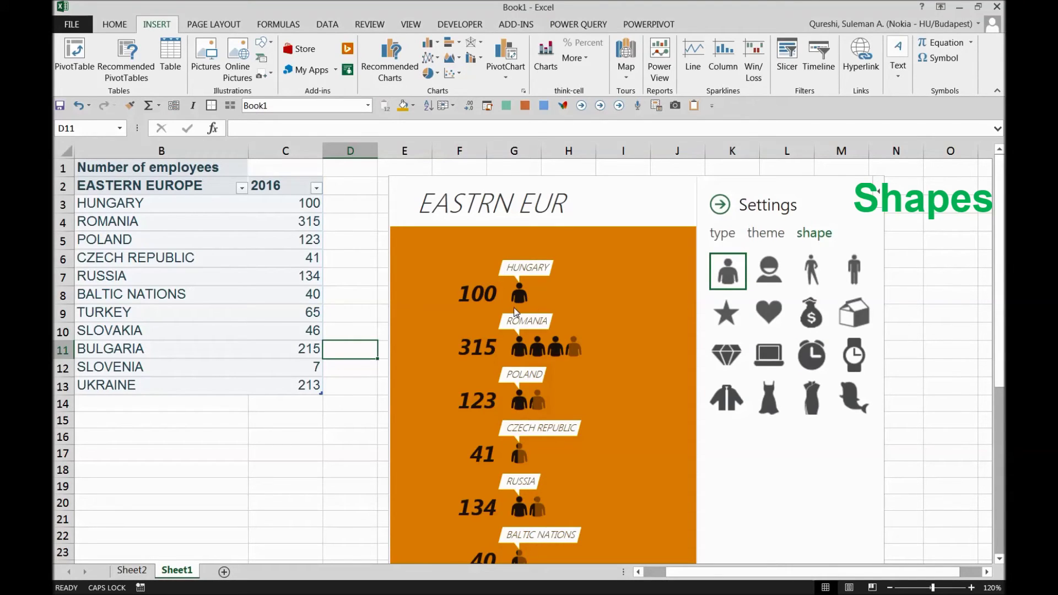
Step: Try bust, walking-man and standing-man icons, revert to the person icon, then choose alarm clocks
{"action": "left_click", "coordinate": [760, 283]}
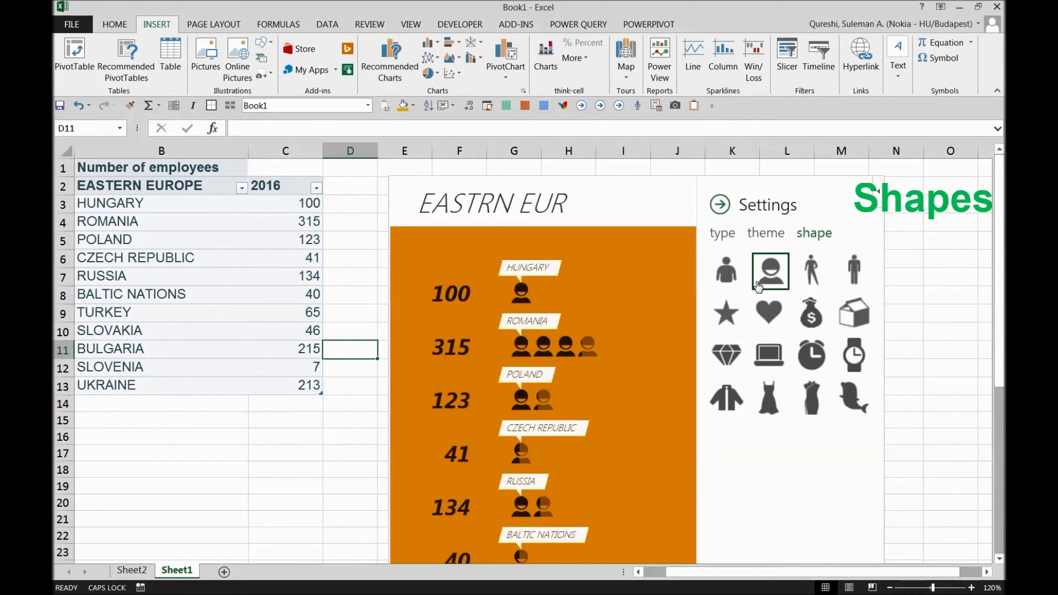
{"action": "left_click", "coordinate": [816, 270]}
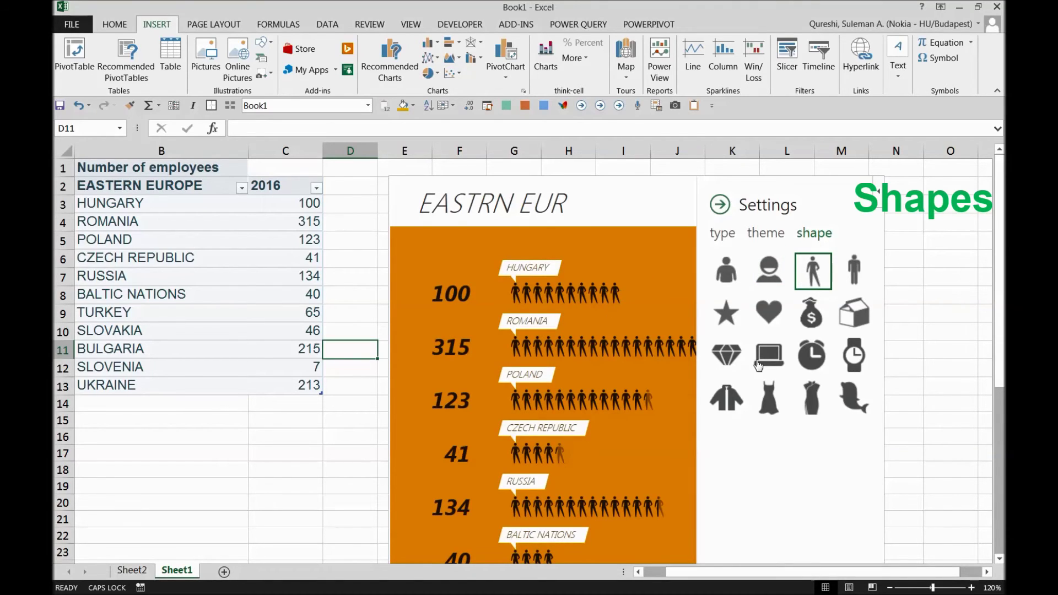
{"action": "left_click", "coordinate": [855, 271]}
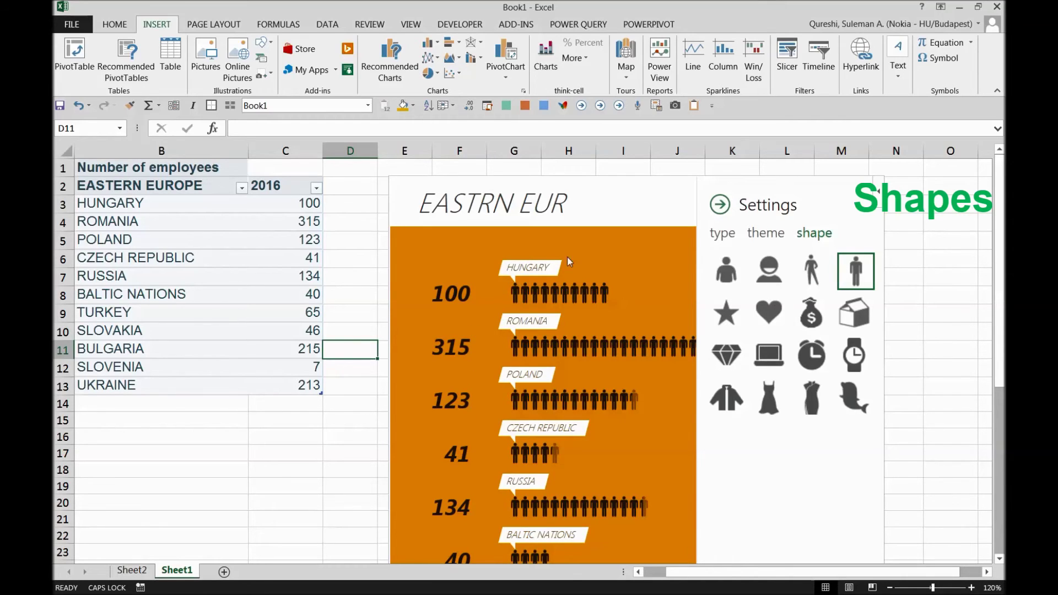
{"action": "left_click", "coordinate": [726, 270]}
{"action": "left_click", "coordinate": [771, 270]}
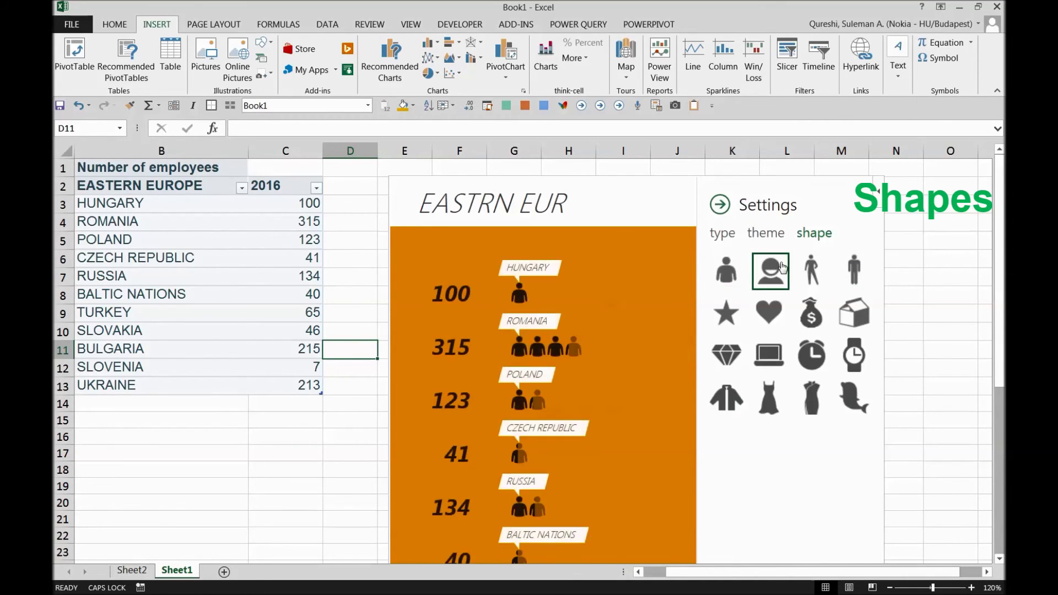
{"action": "left_click", "coordinate": [811, 266]}
{"action": "left_click", "coordinate": [854, 270]}
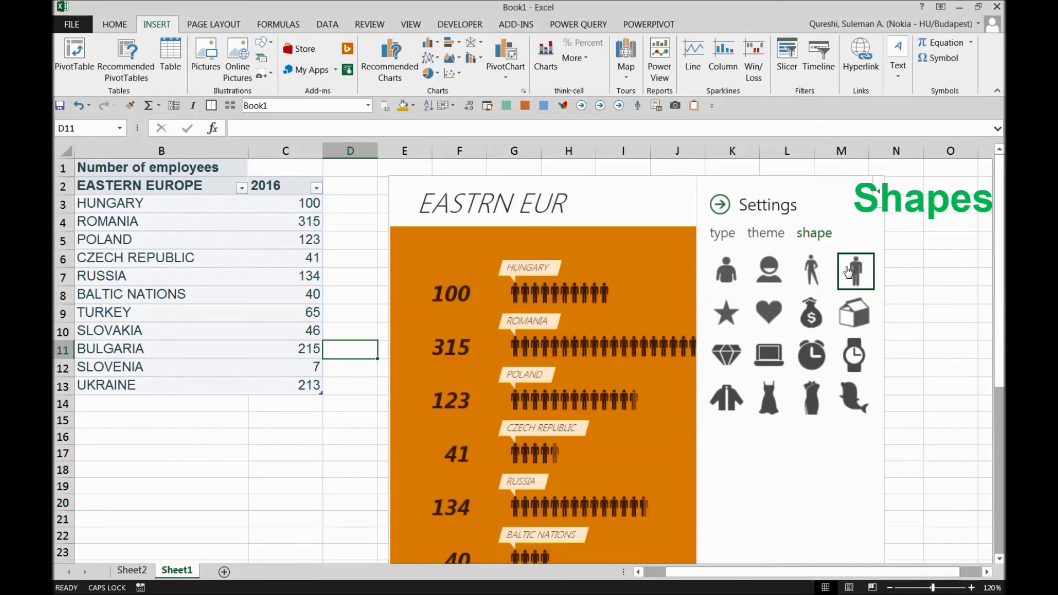
{"action": "left_click", "coordinate": [723, 268]}
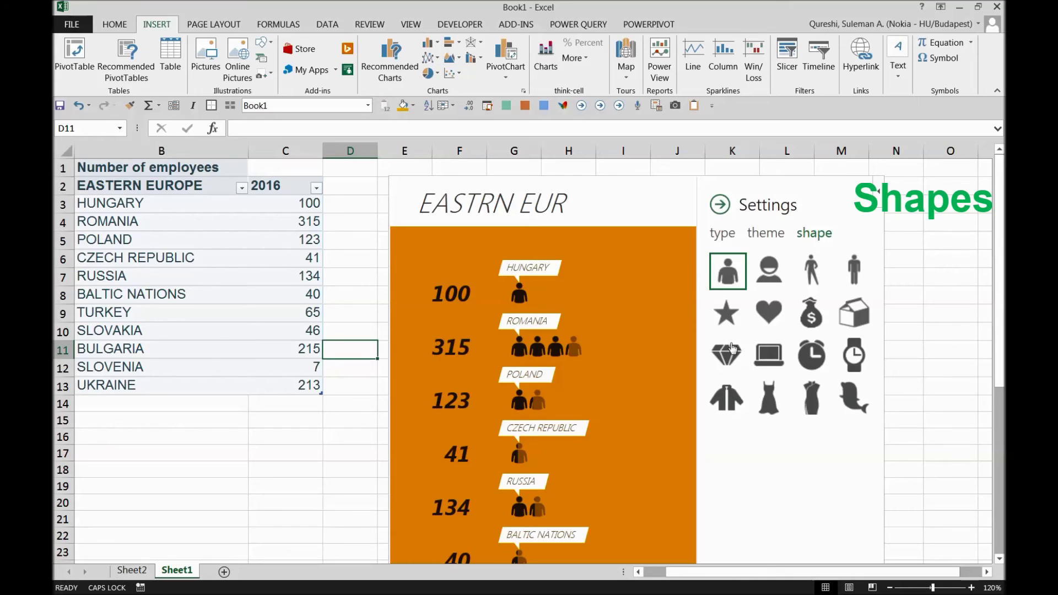
{"action": "left_click", "coordinate": [814, 357]}
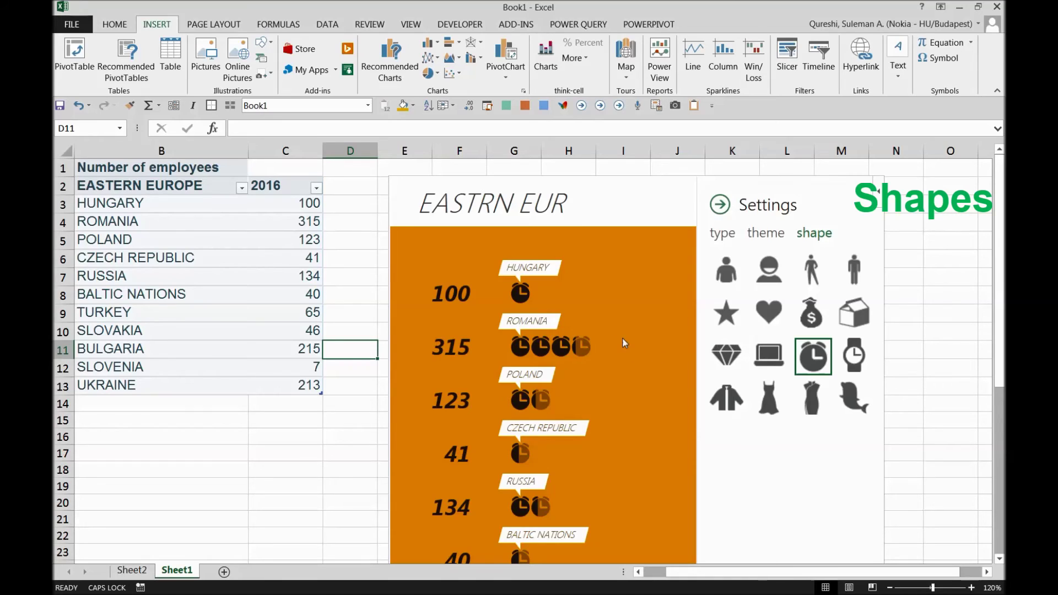
Step: Try wristwatch and alarm-clock icons, then settle on standing-man figures for the people graph
{"action": "left_click", "coordinate": [851, 365]}
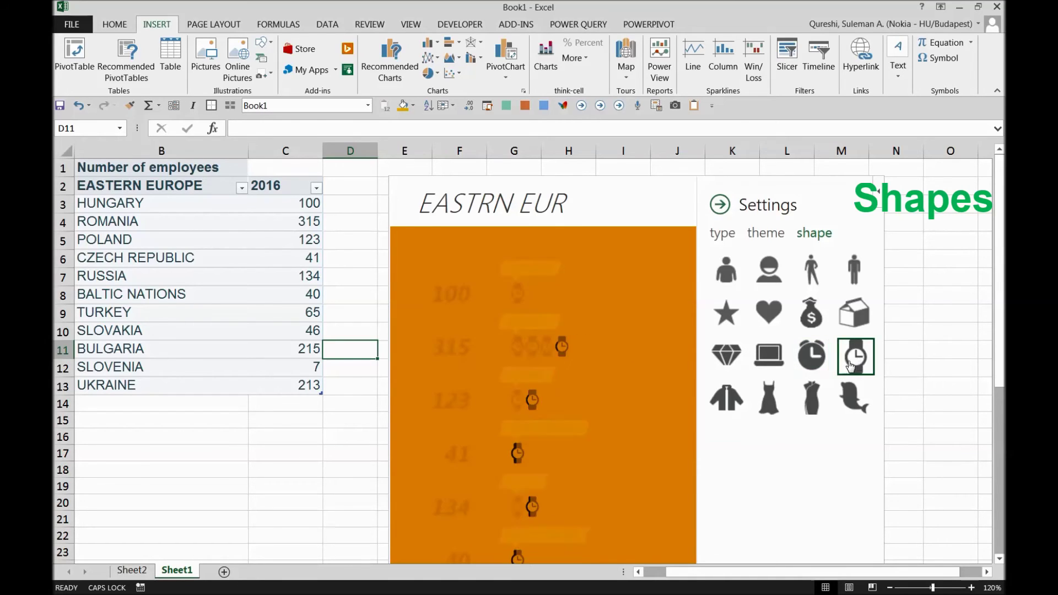
{"action": "left_click", "coordinate": [812, 357]}
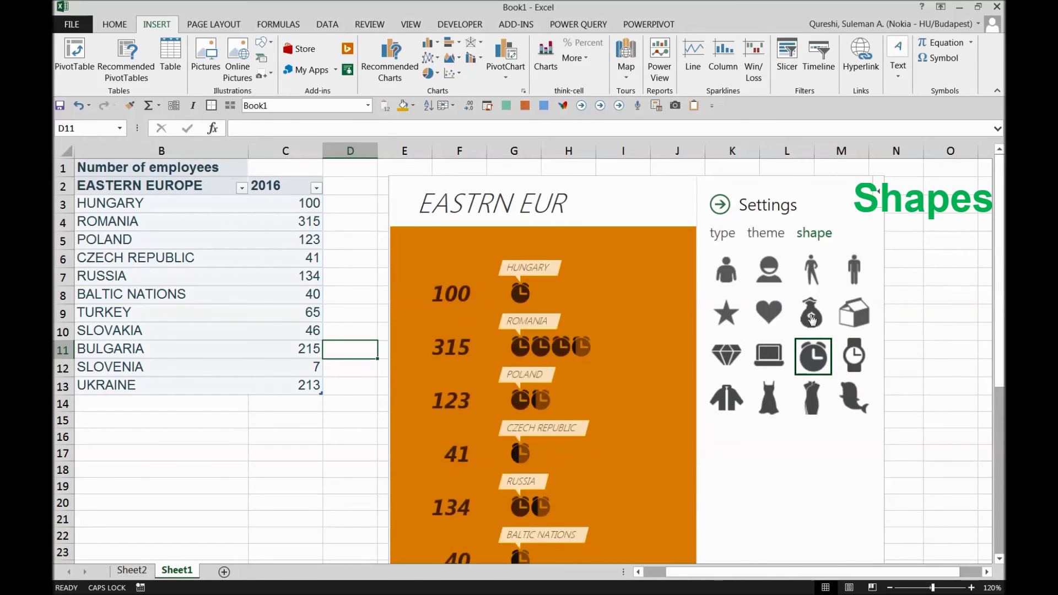
{"action": "left_click", "coordinate": [854, 270]}
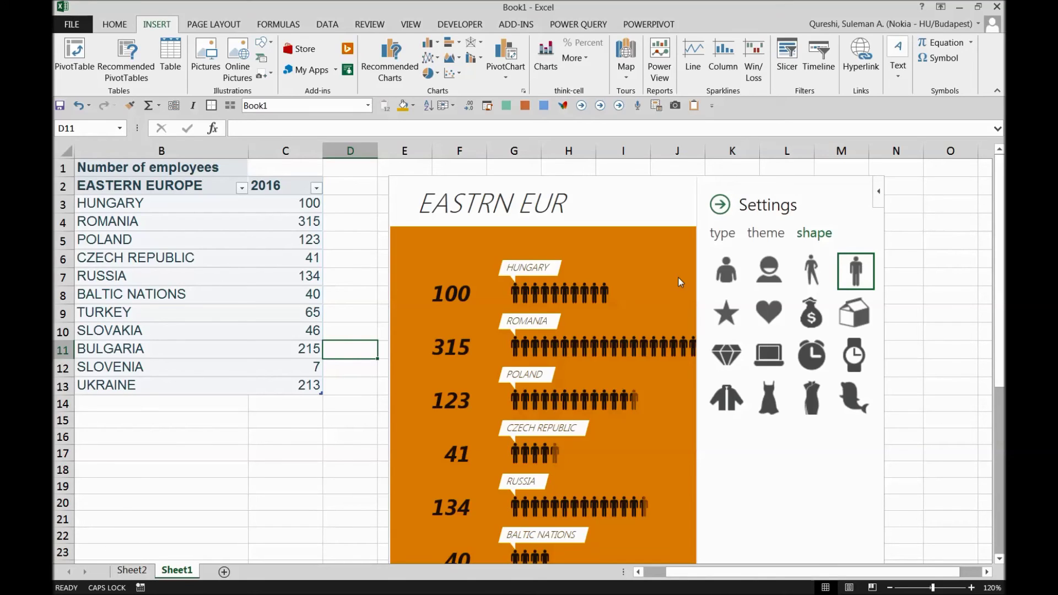
Step: Close the settings panel, then deselect and reselect the orange EASTRN EUR graph to review it
{"action": "left_click", "coordinate": [720, 205]}
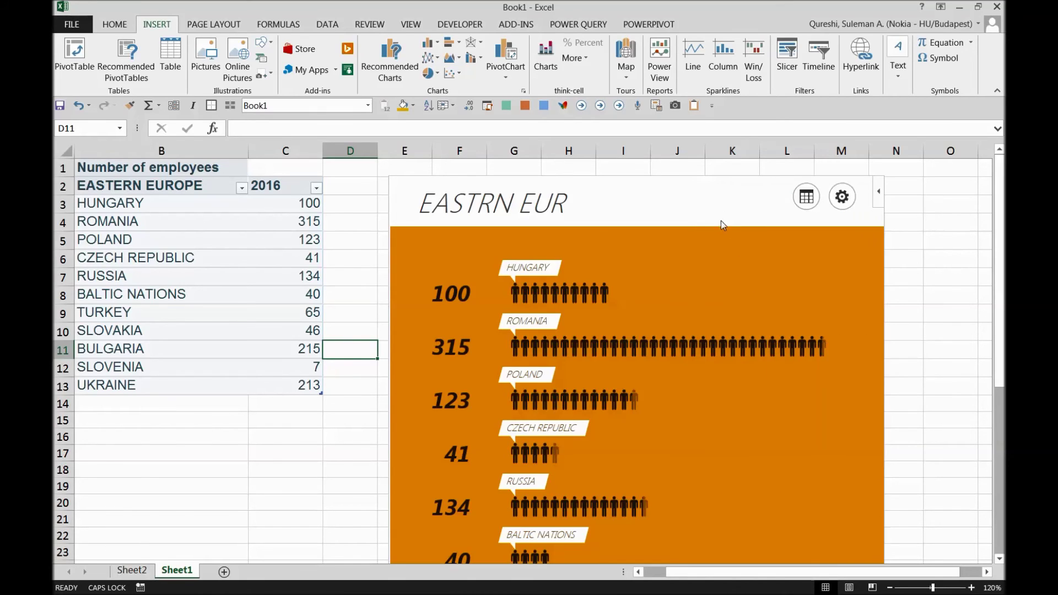
{"action": "left_click", "coordinate": [913, 316]}
{"action": "scroll", "coordinate": [893, 371], "scroll_direction": "down", "scroll_amount": 8}
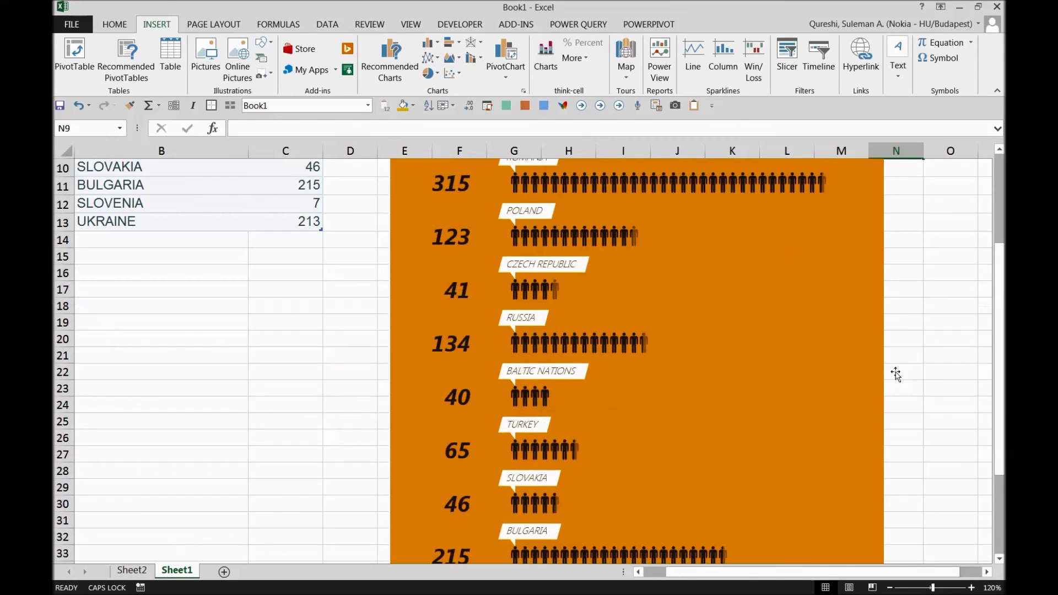
{"action": "scroll", "coordinate": [884, 382], "scroll_direction": "up", "scroll_amount": 8}
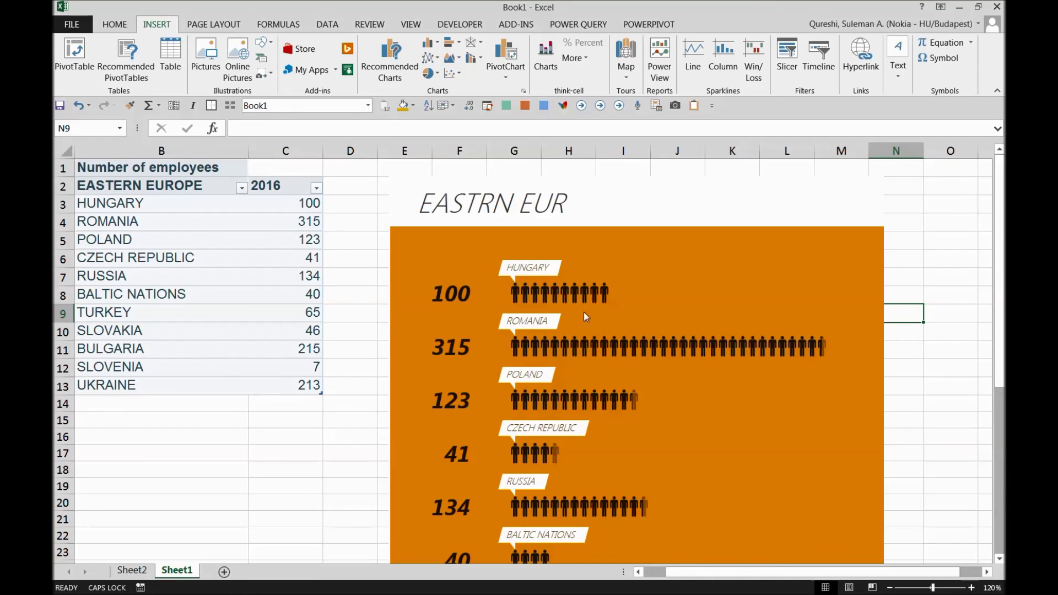
{"action": "left_click", "coordinate": [494, 282]}
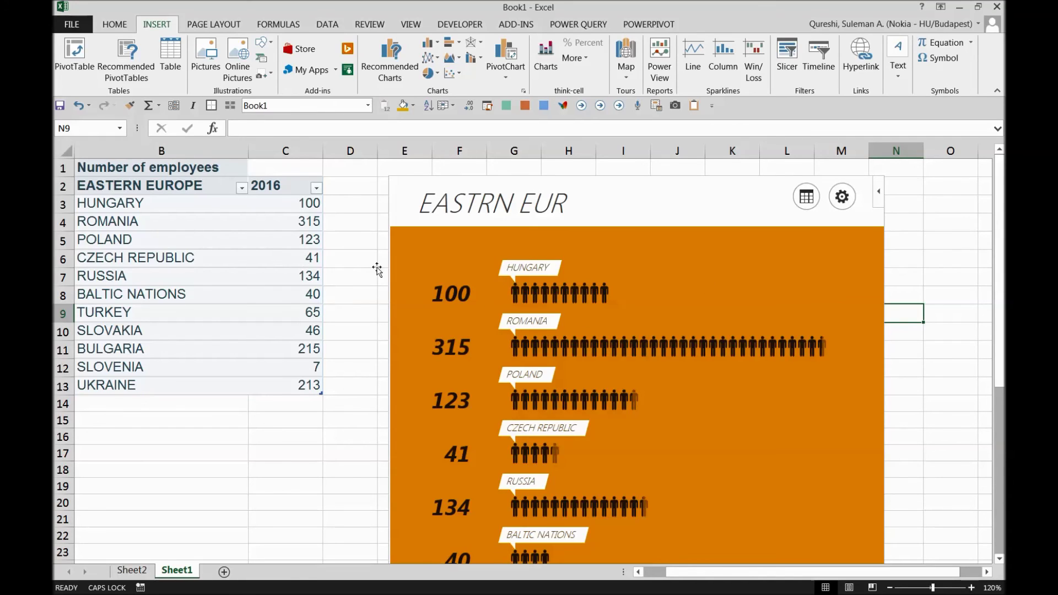